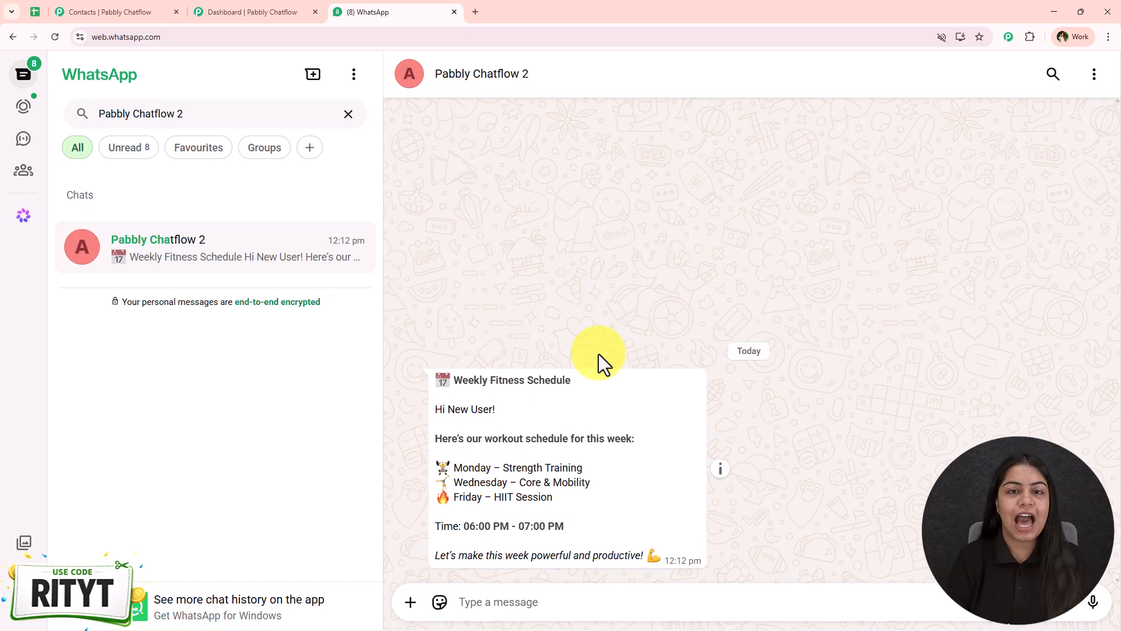
# Leave the Weekly Fitness Schedule chat and switch to the Dashboard | Pabbly Chatflow tab
pyautogui.click(201, 11)
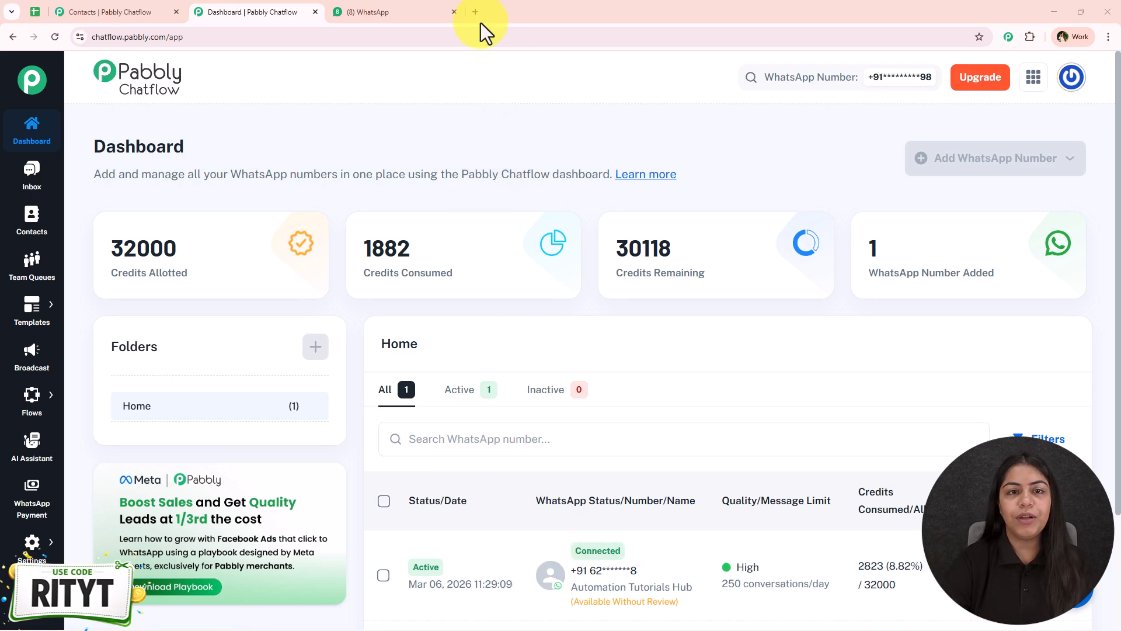
# Load pabbly.com/chatflow in a new tab, dismiss the limited offer popup, then return to WhatsApp
pyautogui.click(477, 2)
pyautogui.write('pabbly.com')
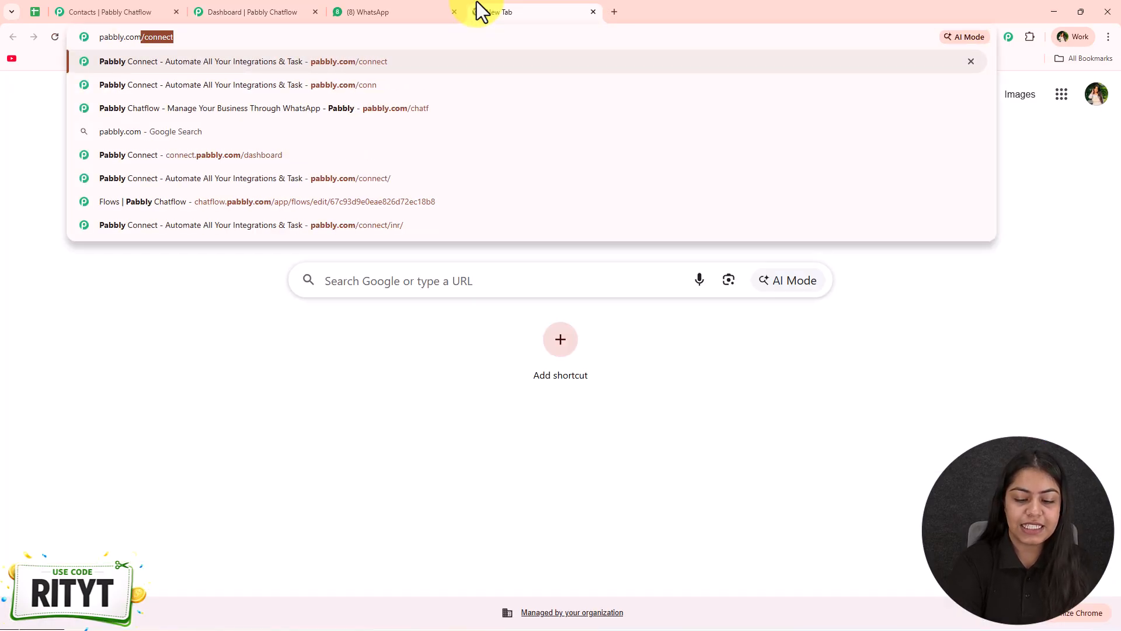
pyautogui.write('/chatf;low')
pyautogui.press('BackSpace')
pyautogui.press('BackSpace')
pyautogui.press('BackSpace')
pyautogui.press('BackSpace')
pyautogui.write('l')
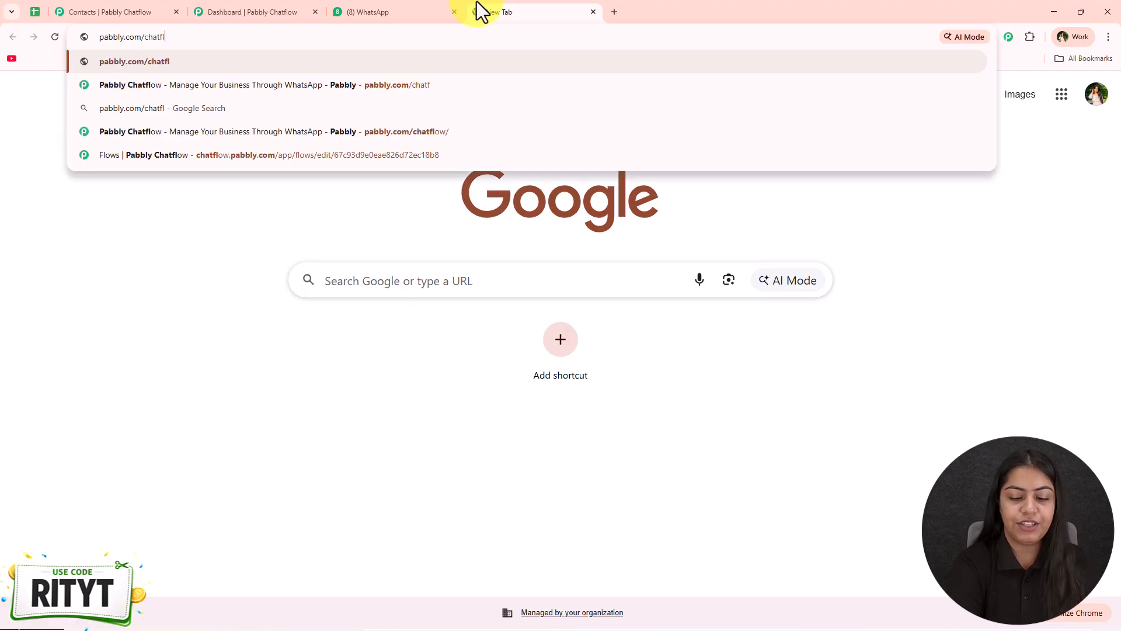
pyautogui.write('ow')
pyautogui.press('Return')
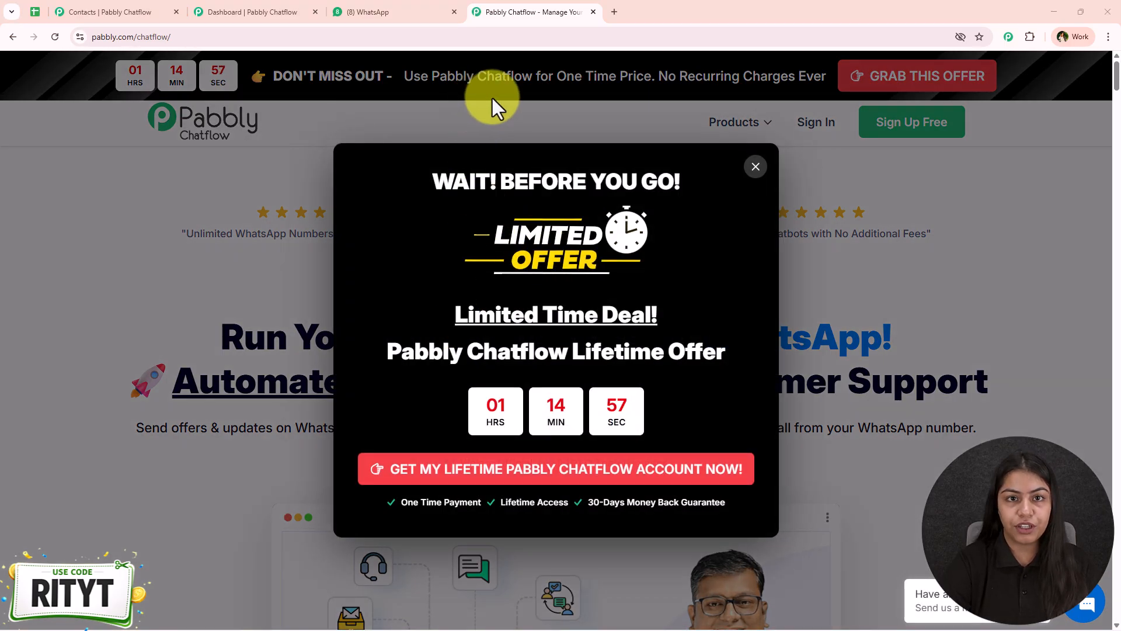
pyautogui.click(756, 166)
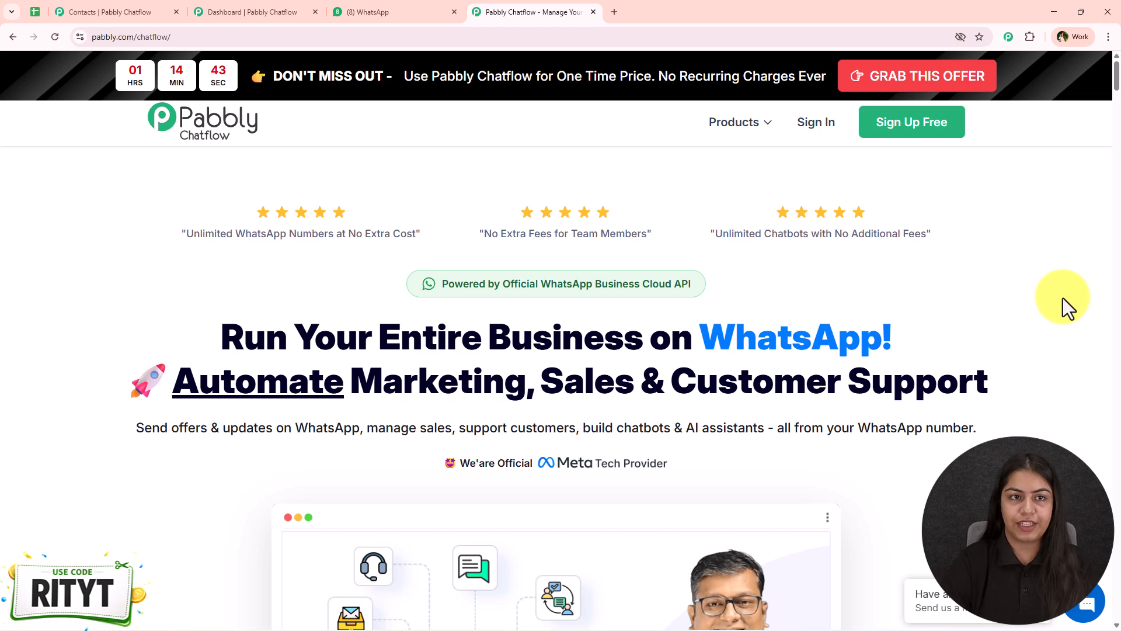
pyautogui.click(368, 11)
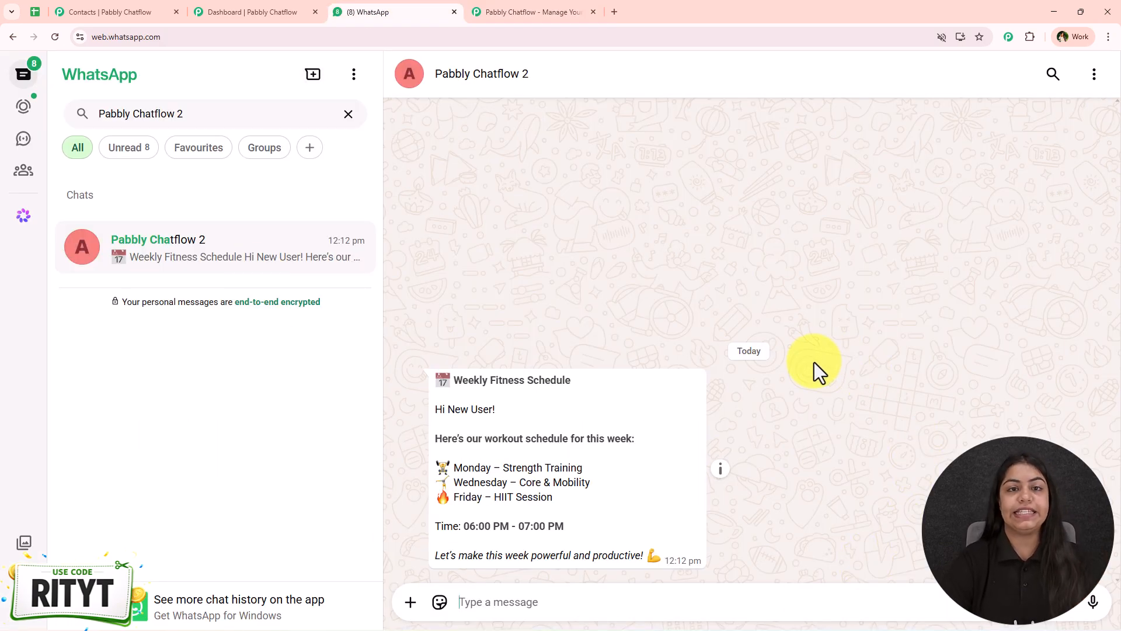
# Review the Chatflow dashboard's 30118 of 32000 remaining credits and one connected WhatsApp number
pyautogui.click(184, 2)
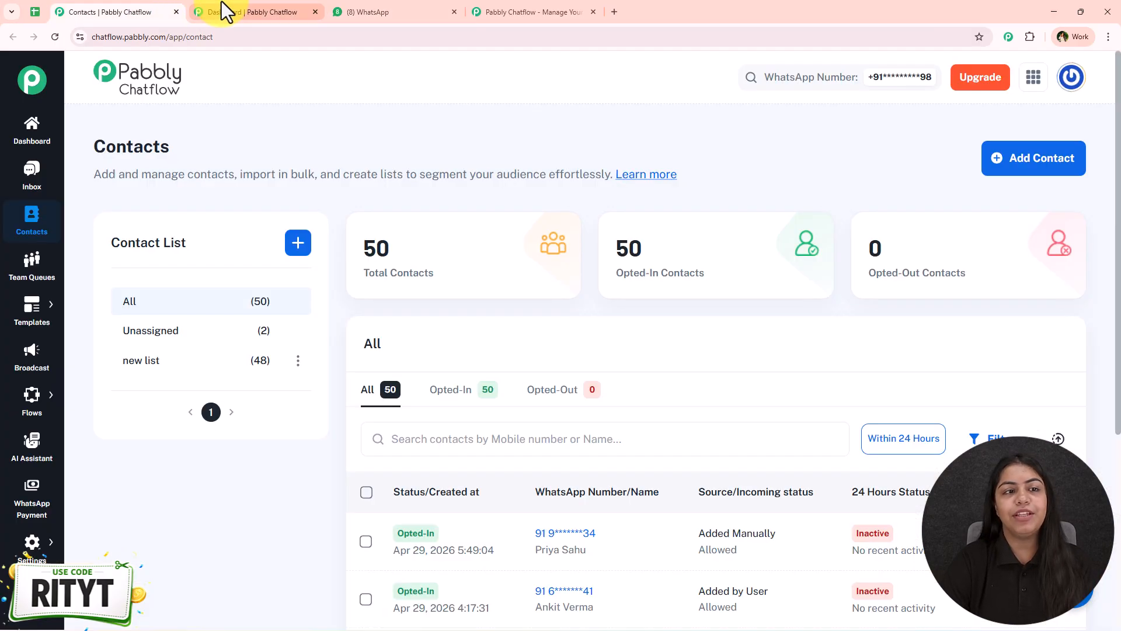
pyautogui.click(222, 4)
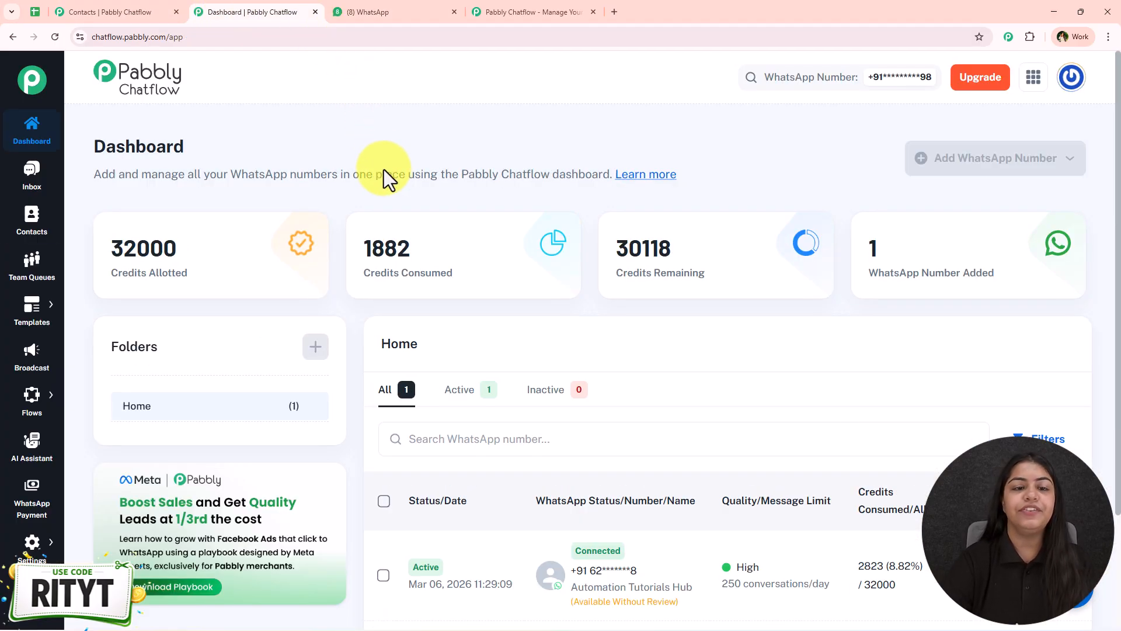
pyautogui.scroll(-1, 384, 175)
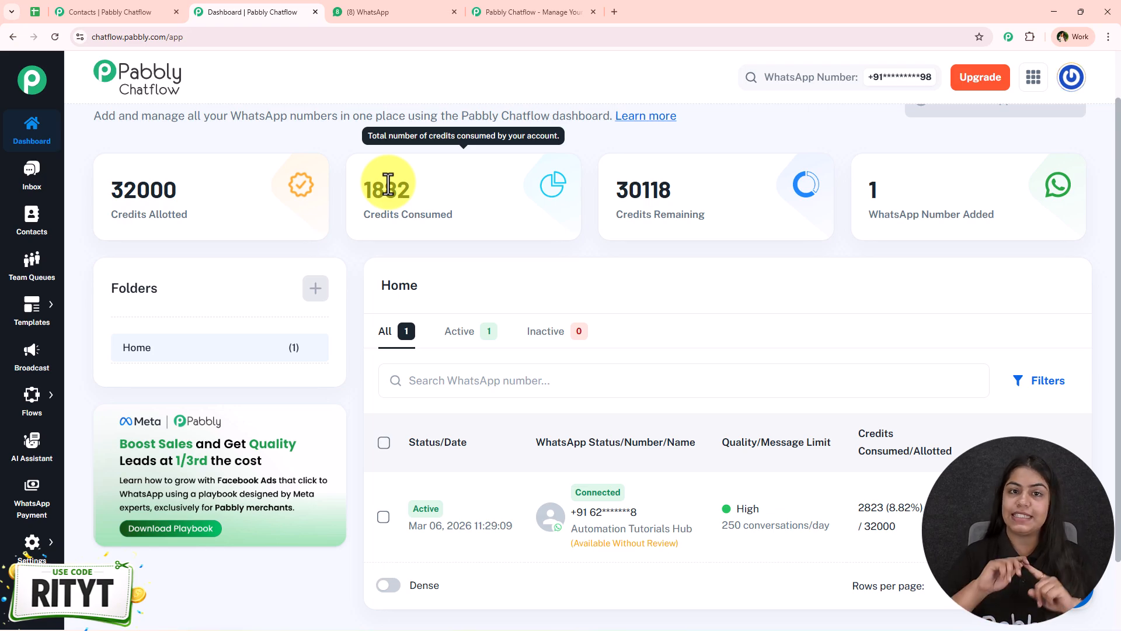
pyautogui.scroll(1, 389, 182)
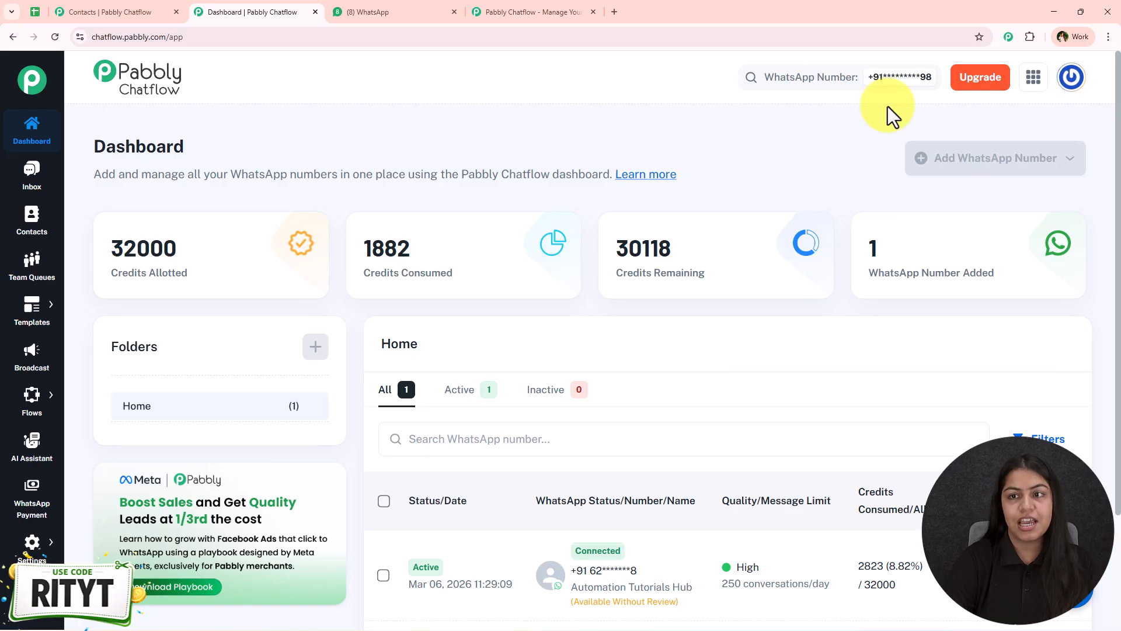
pyautogui.click(881, 85)
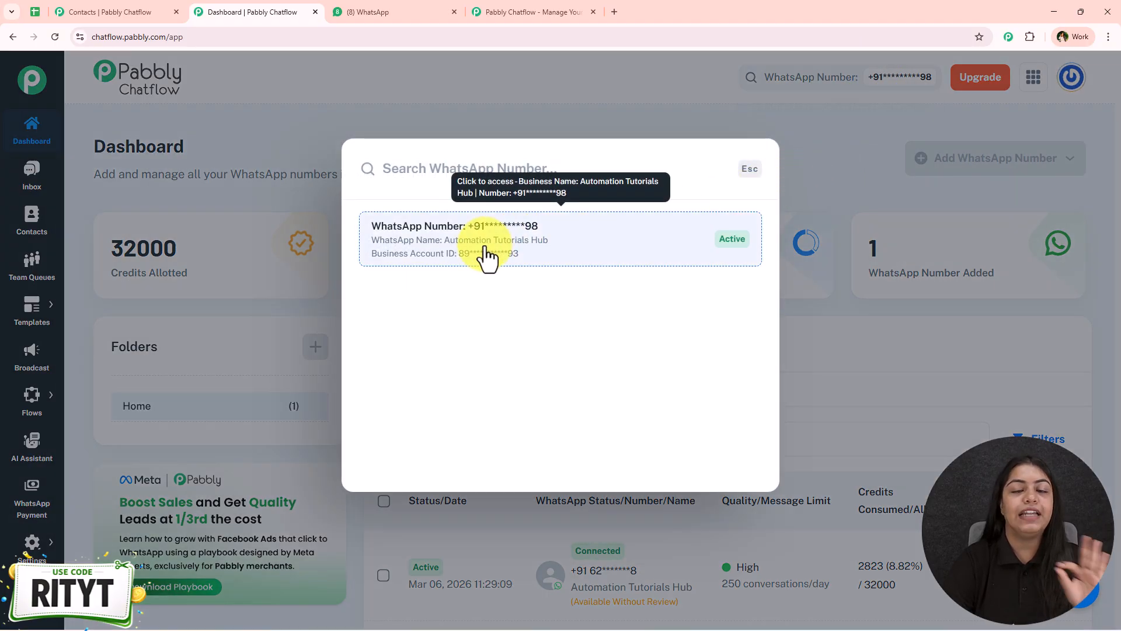
pyautogui.click(814, 218)
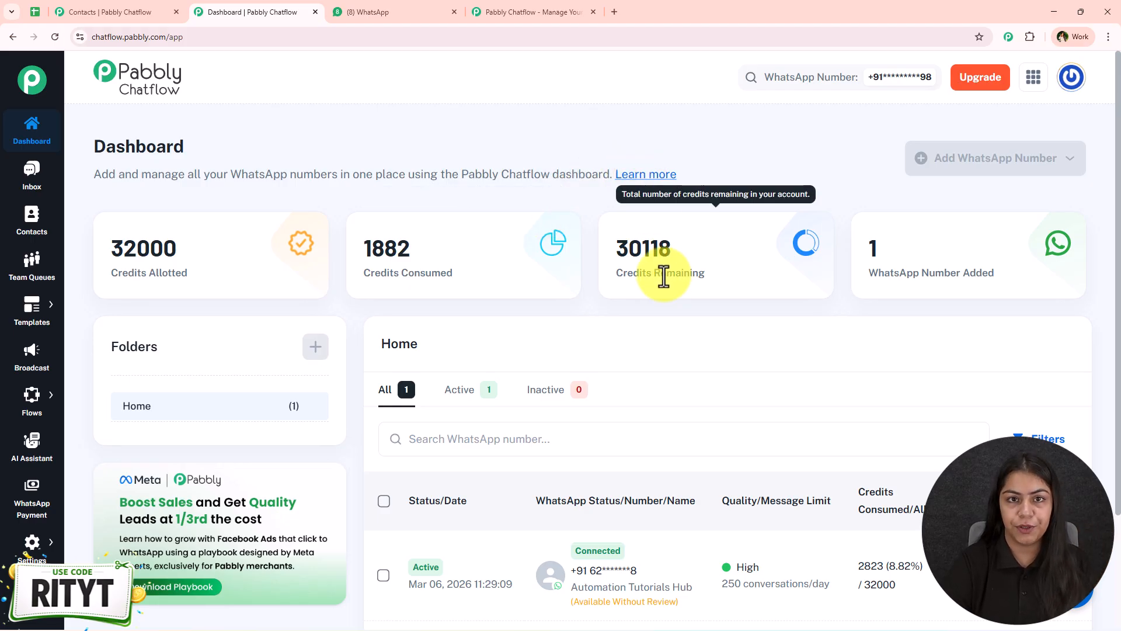
pyautogui.moveTo(49, 545)
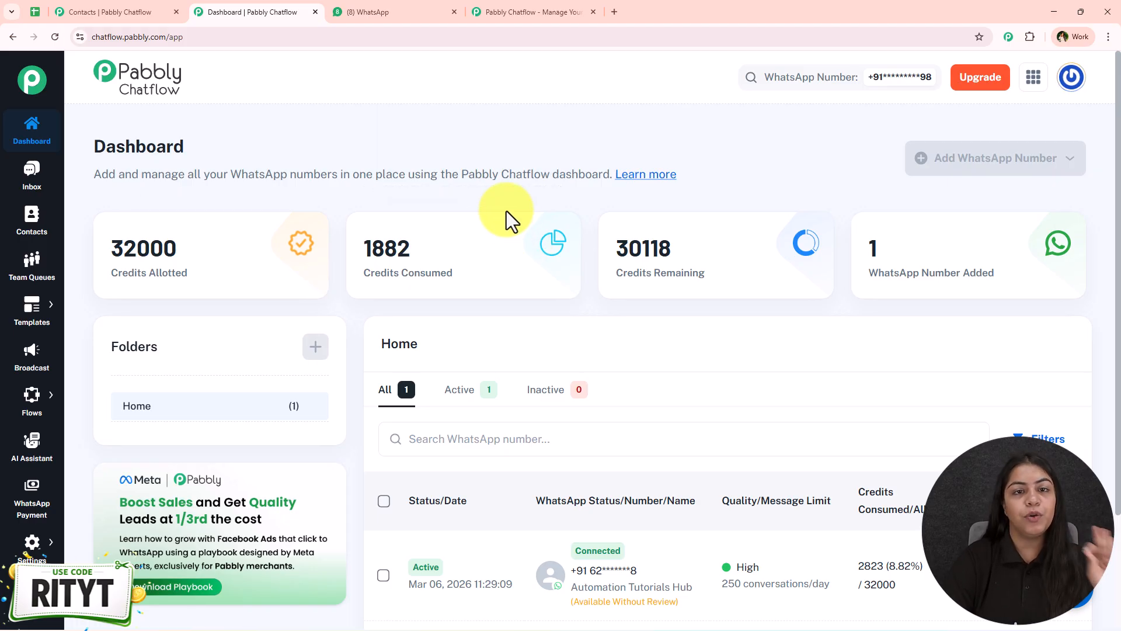
pyautogui.click(400, 13)
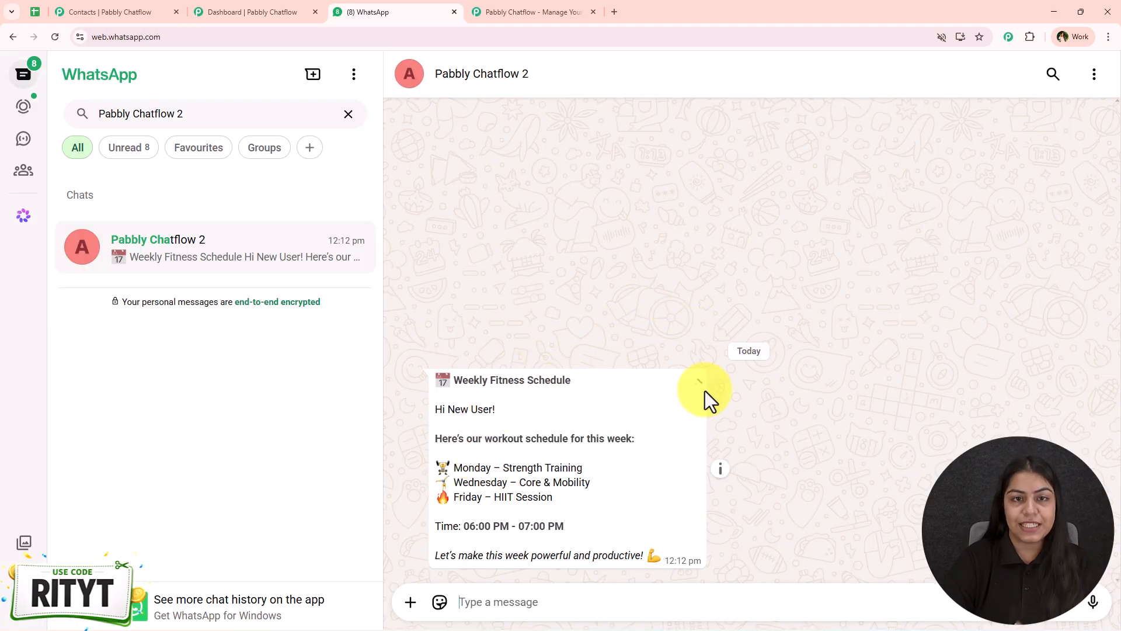
pyautogui.click(271, 10)
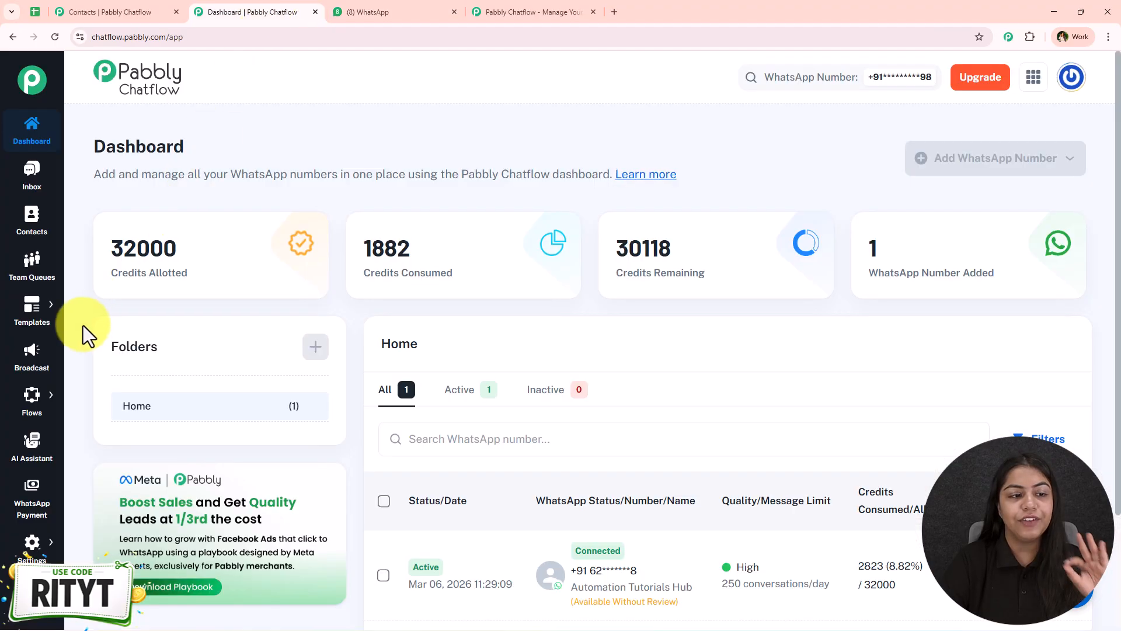
# Go to Broadcast and review the 23 campaigns: 14 sent, 5 scheduled, 4 failed
pyautogui.click(37, 366)
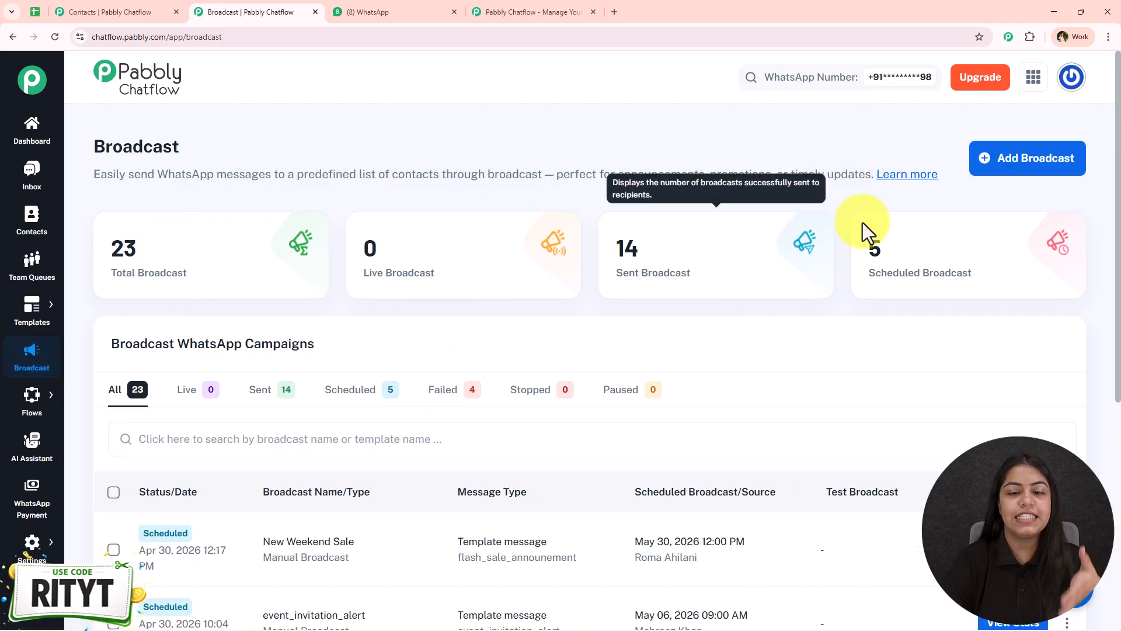
pyautogui.scroll(-3, 251, 310)
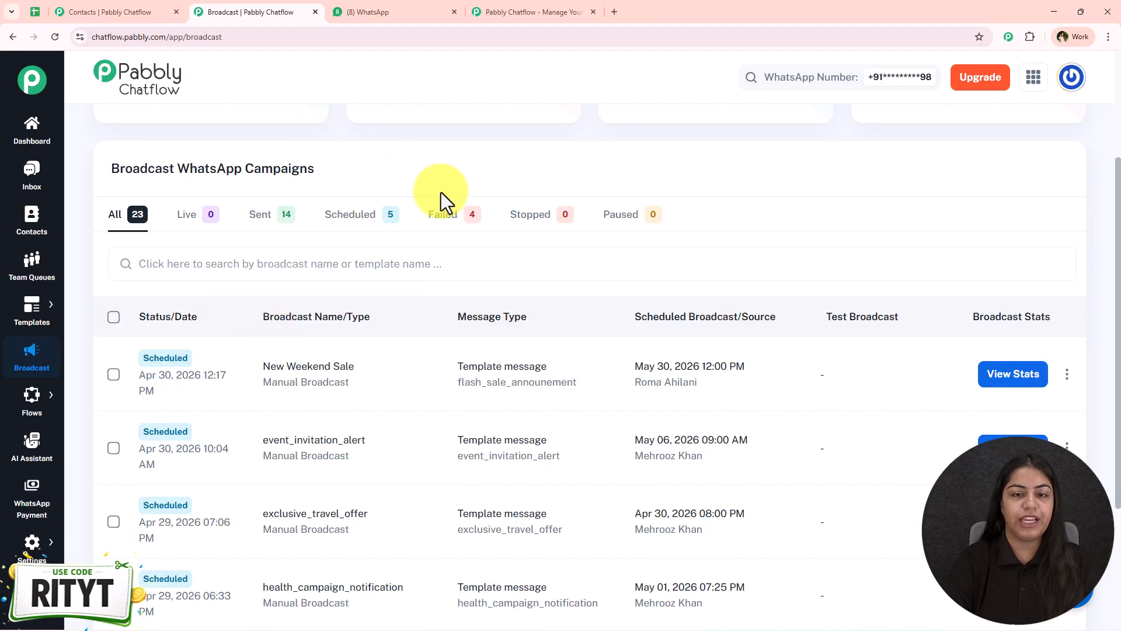
pyautogui.scroll(-1, 652, 196)
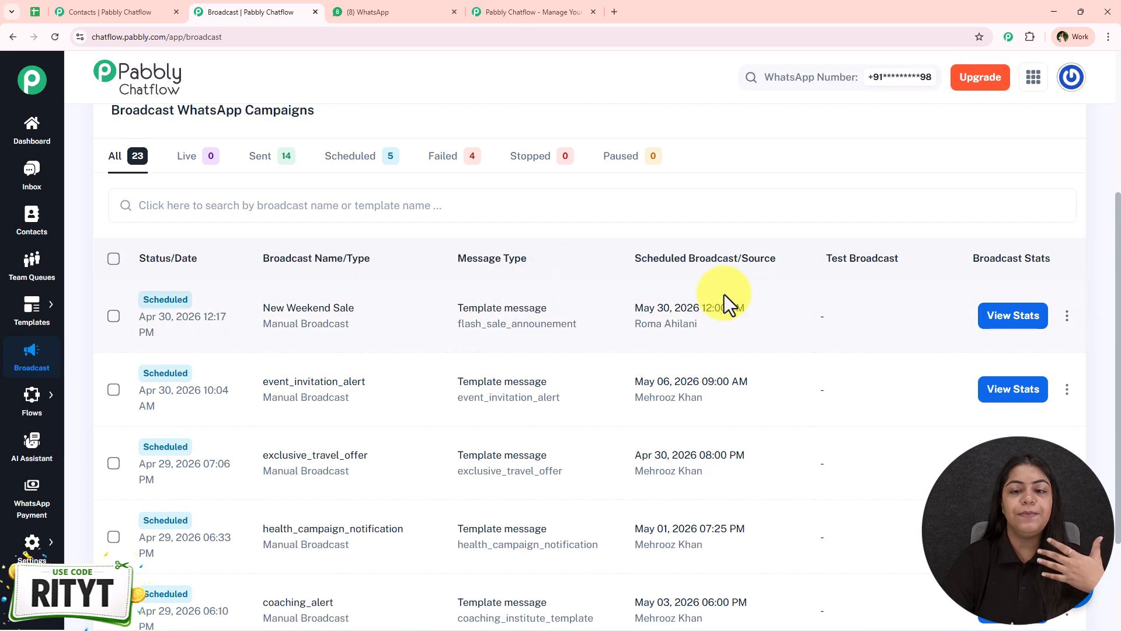
pyautogui.scroll(-2, 588, 435)
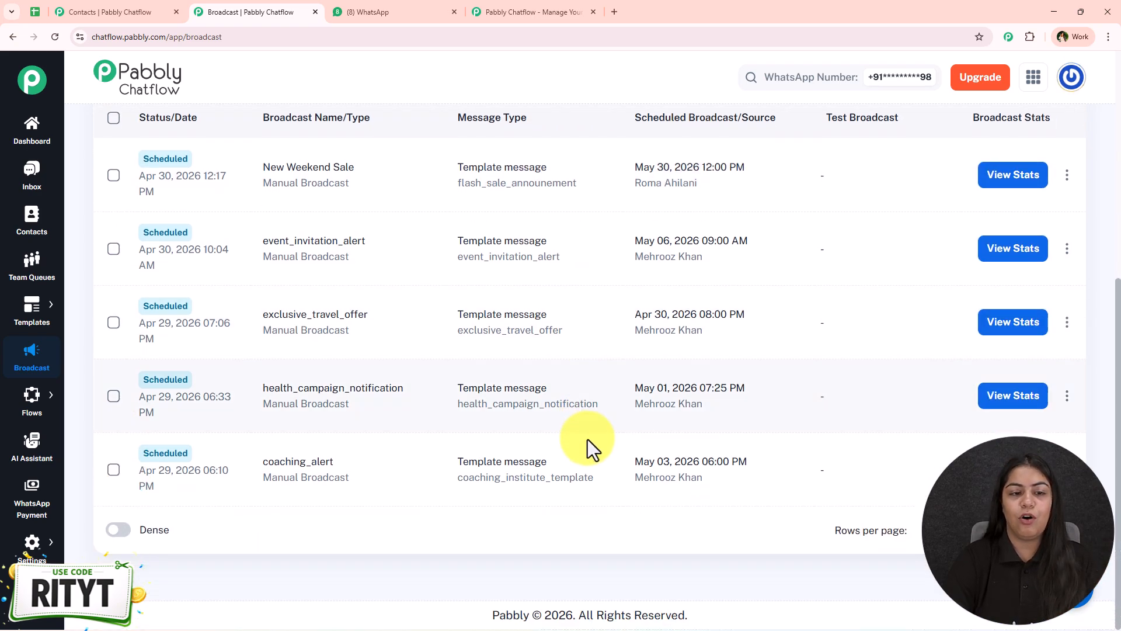
pyautogui.scroll(5, 578, 467)
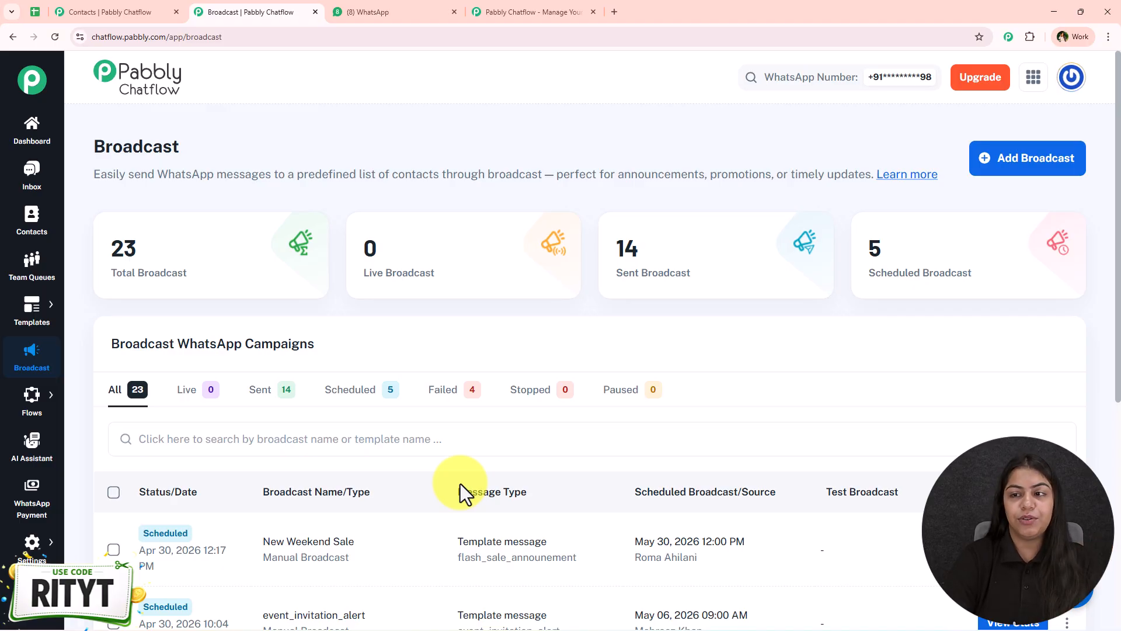
# Start a new broadcast with Broadcast Campaign as its type
pyautogui.click(1065, 173)
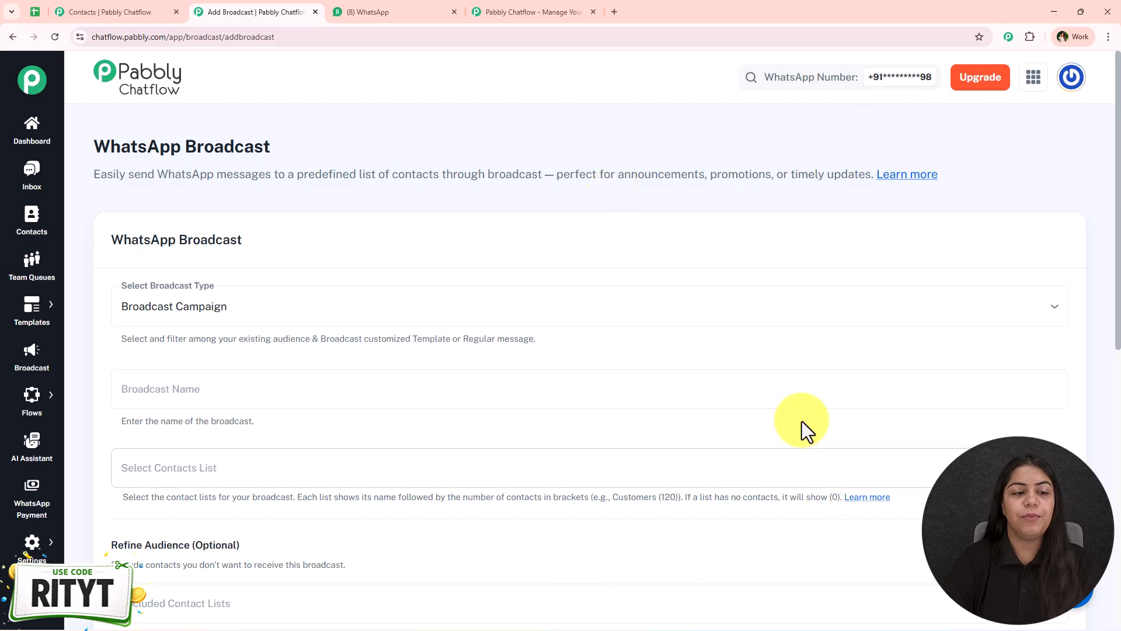
pyautogui.scroll(-1, 765, 415)
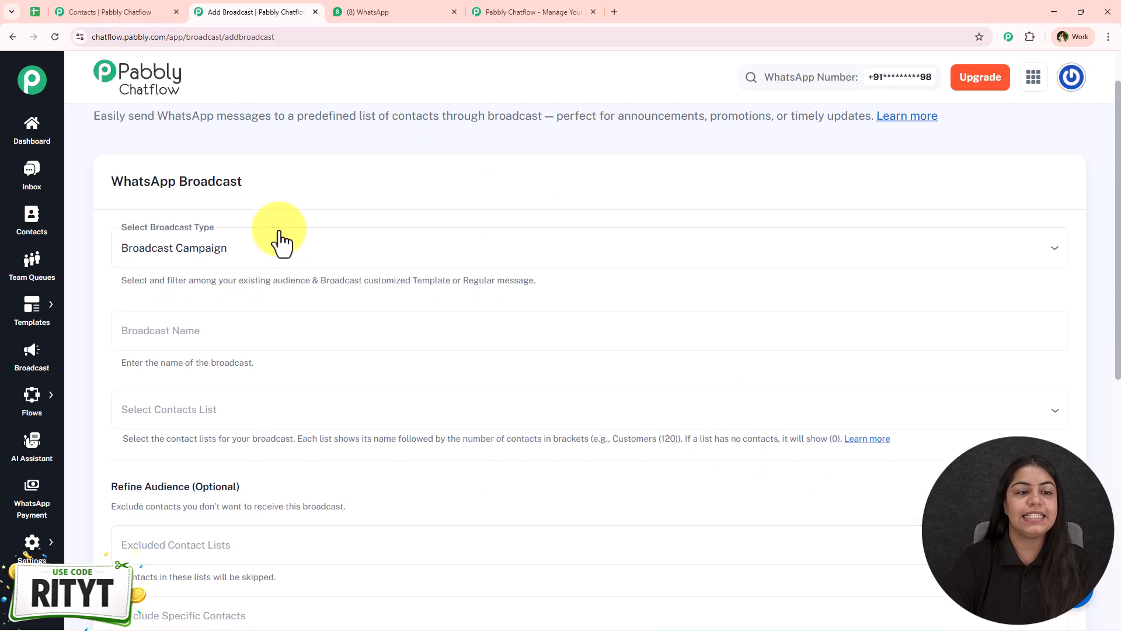
pyautogui.click(540, 254)
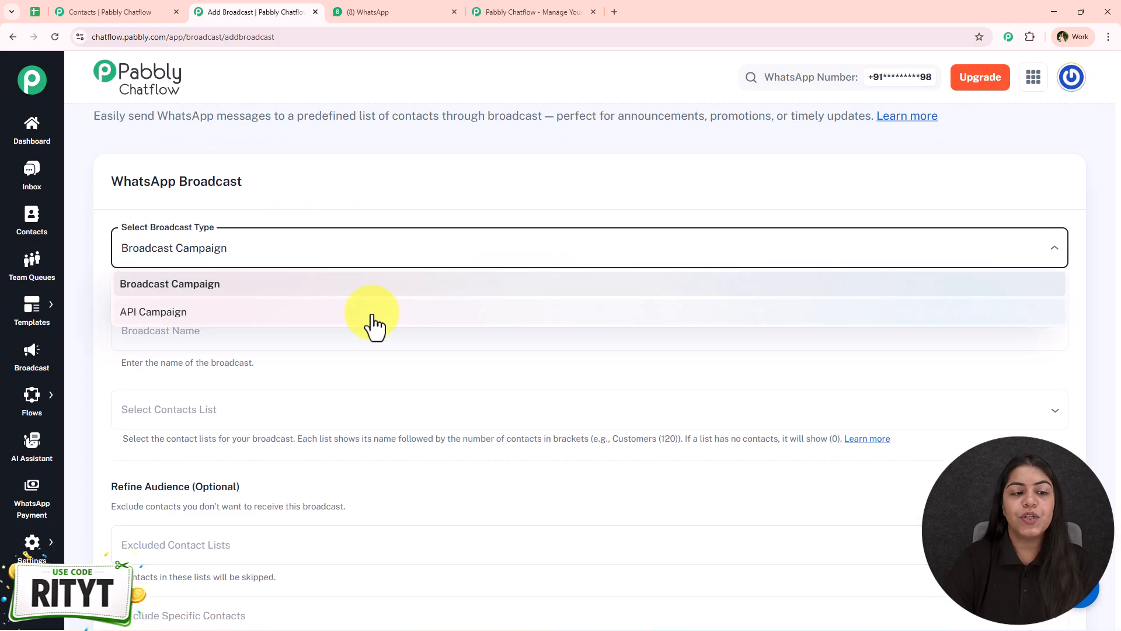
pyautogui.click(307, 291)
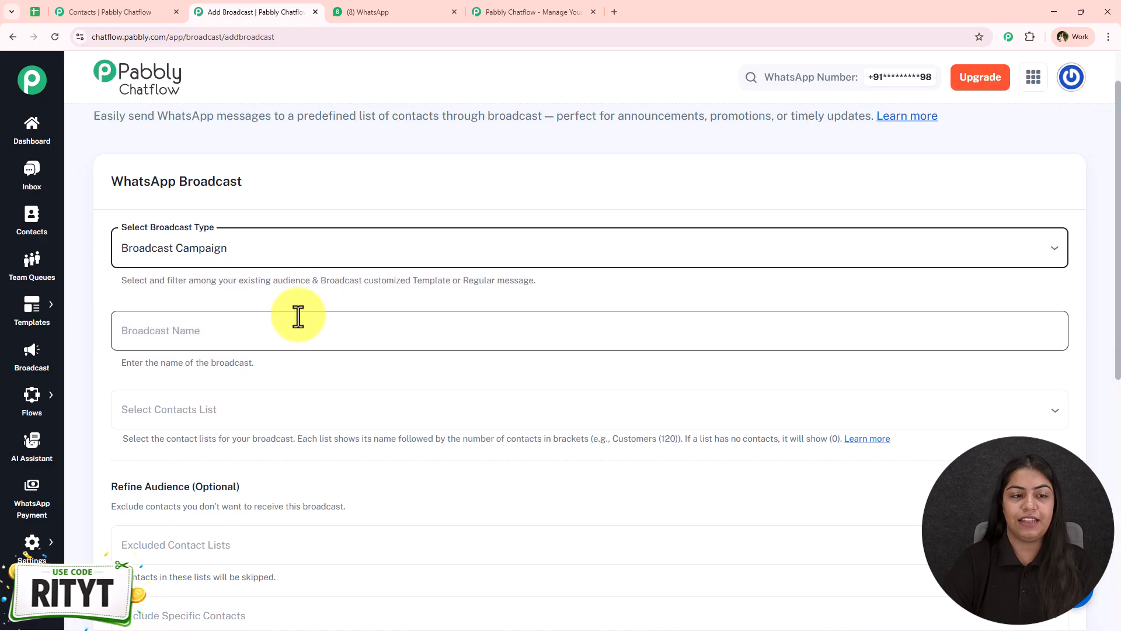
pyautogui.scroll(-2, 295, 315)
# Copy 'Fitness Schedule' from the WhatsApp message and paste it as the Broadcast Name
pyautogui.click(354, 13)
pyautogui.moveTo(489, 380); pyautogui.dragTo(502, 380)
pyautogui.moveTo(611, 382); pyautogui.dragTo(607, 379)
pyautogui.hotkey('ctrl', 'c')
pyautogui.click(263, 12)
pyautogui.click(217, 206)
pyautogui.hotkey('ctrl', 'v')
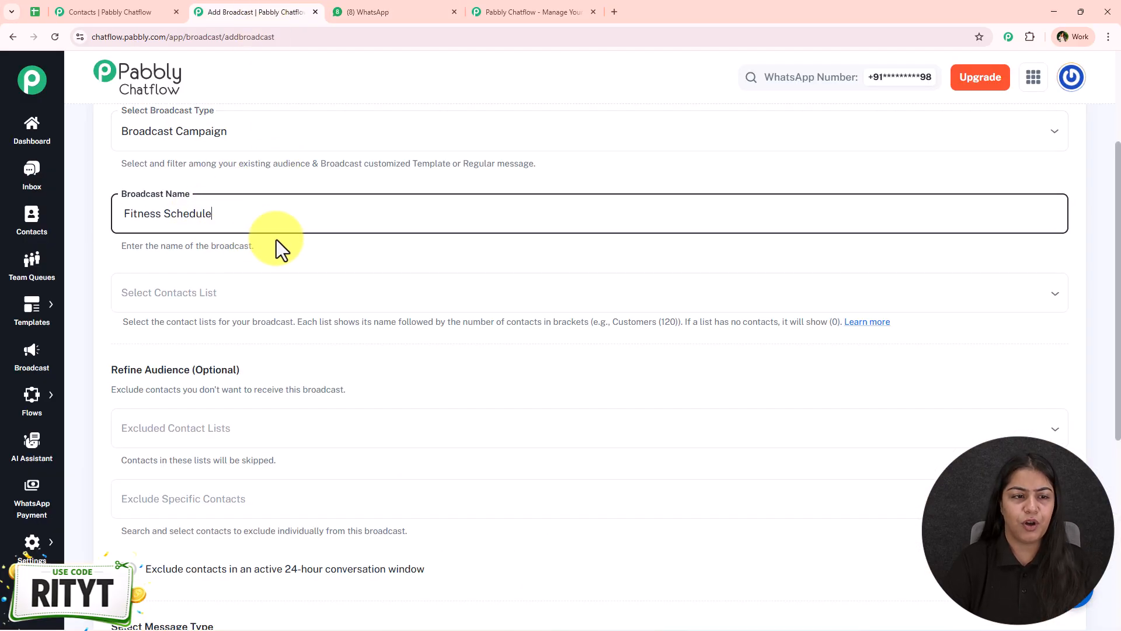
# Look through the Select Contacts List choices without picking any list
pyautogui.click(261, 295)
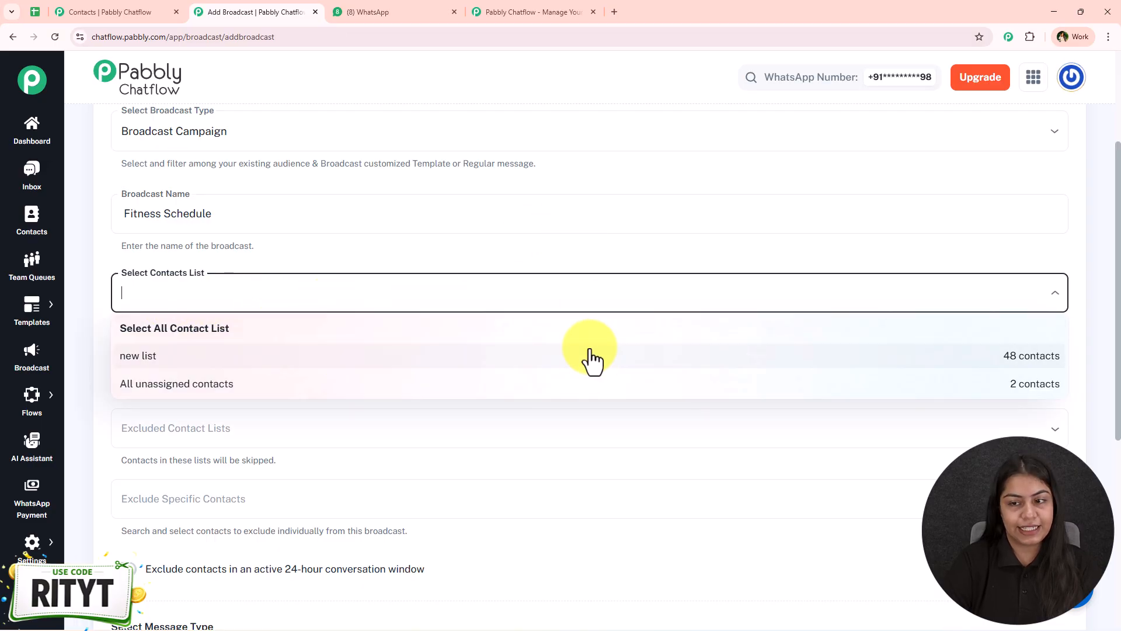
pyautogui.click(484, 271)
pyautogui.scroll(-2, 479, 281)
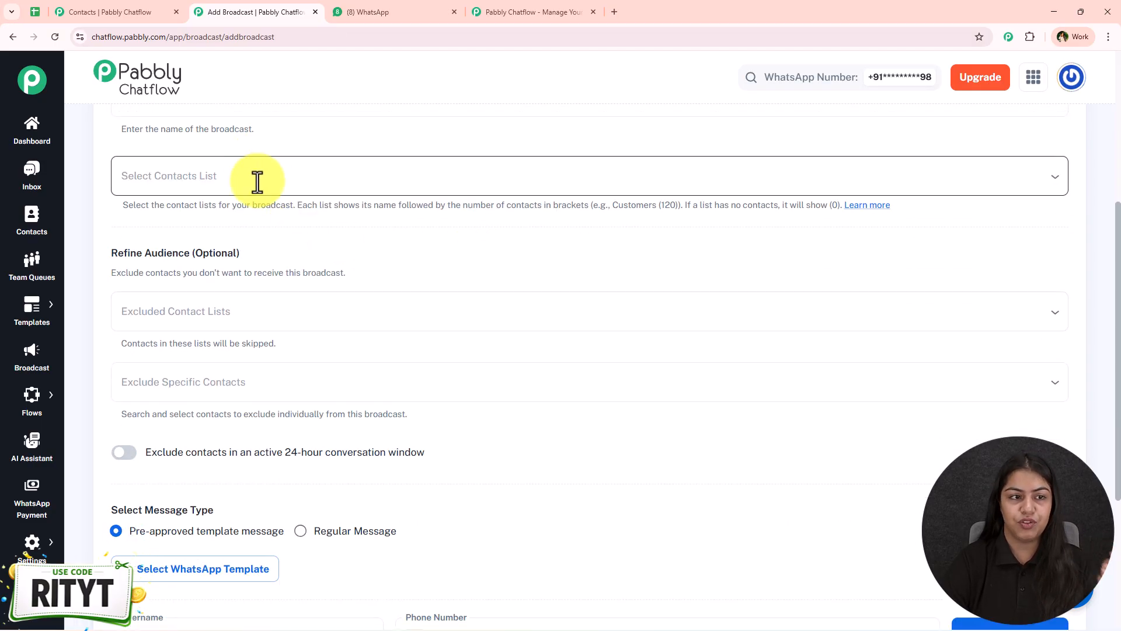
pyautogui.click(258, 182)
pyautogui.click(370, 144)
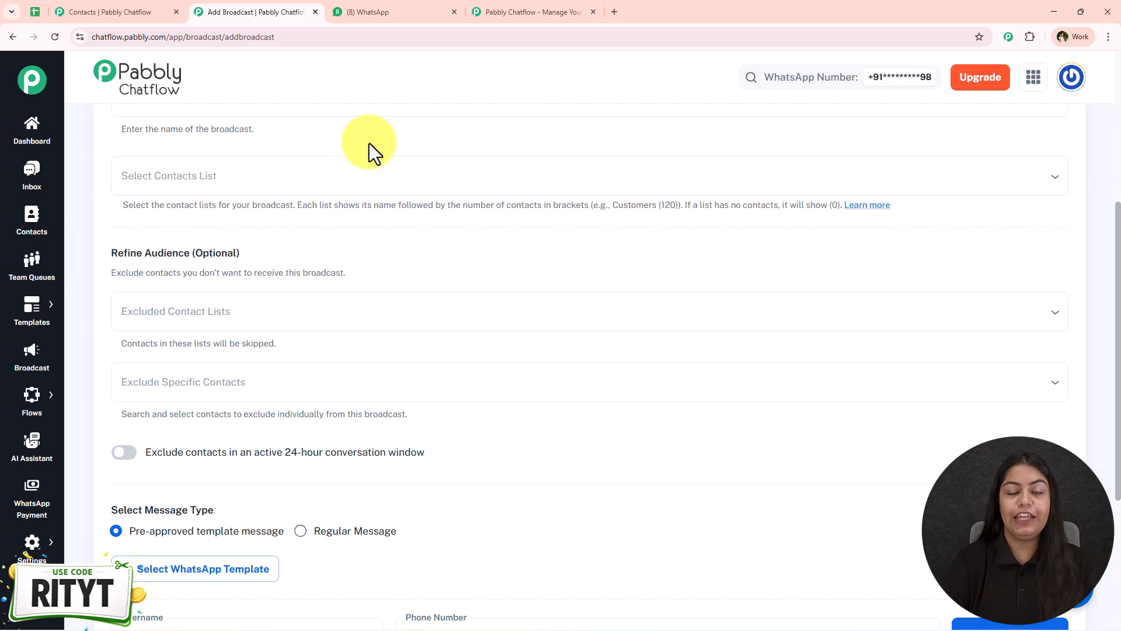
# On Contacts, open the Add Contact panel's Add Bulk Contacts CSV import option
pyautogui.click(155, 2)
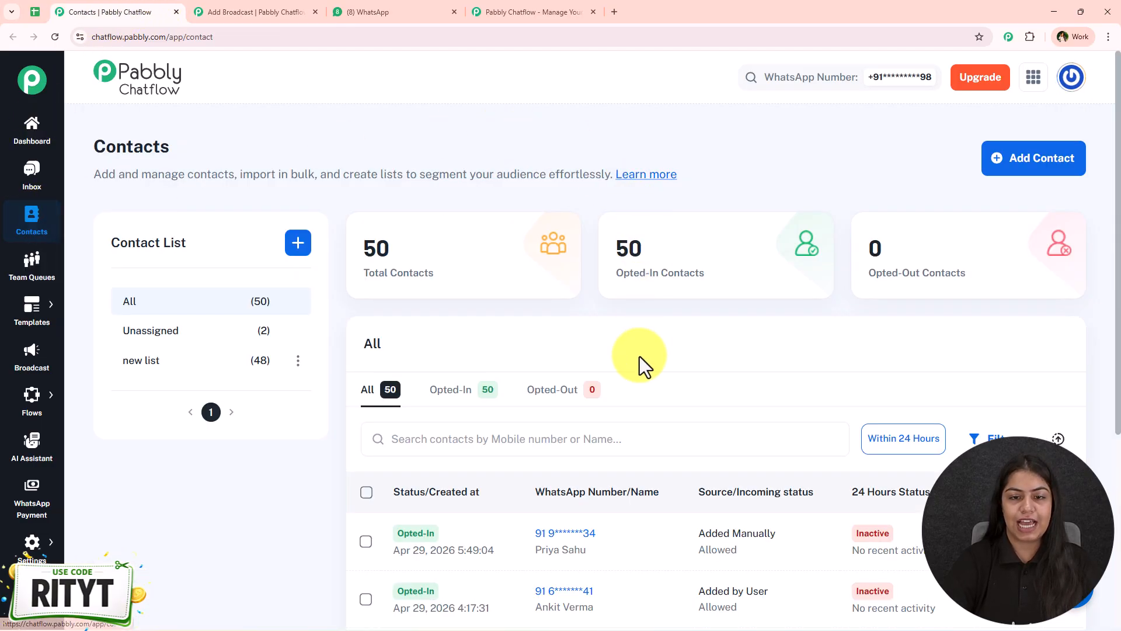
pyautogui.click(1045, 164)
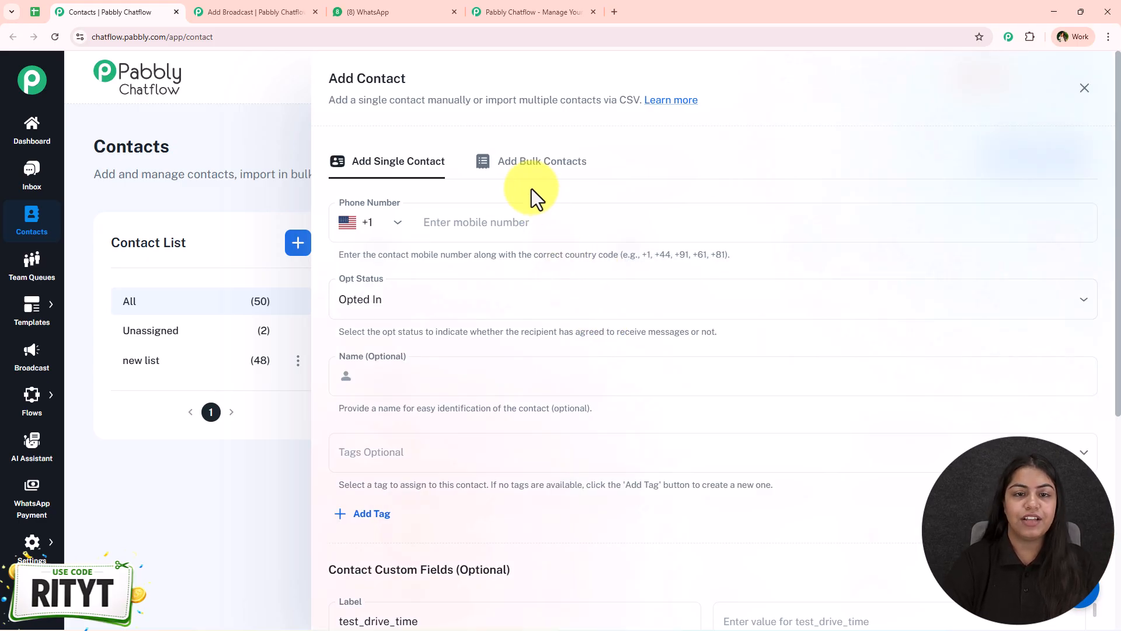
pyautogui.click(530, 170)
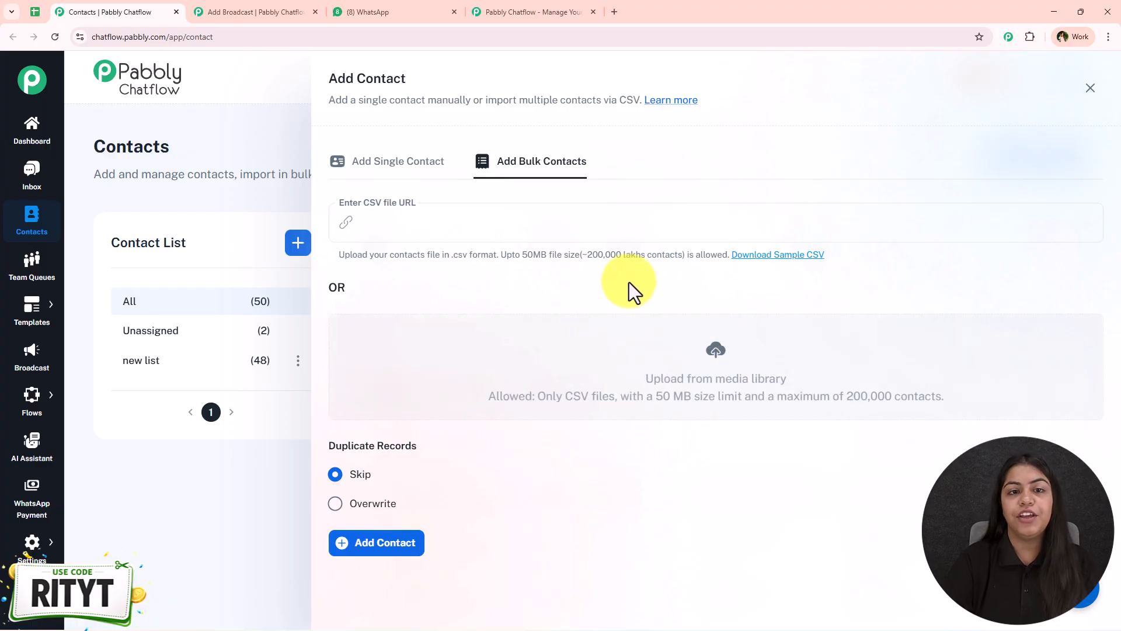
pyautogui.click(36, 12)
# Select Last Name cells B2:B17 in the Data sheet and check File > Download's CSV format
pyautogui.moveTo(282, 213); pyautogui.dragTo(271, 530)
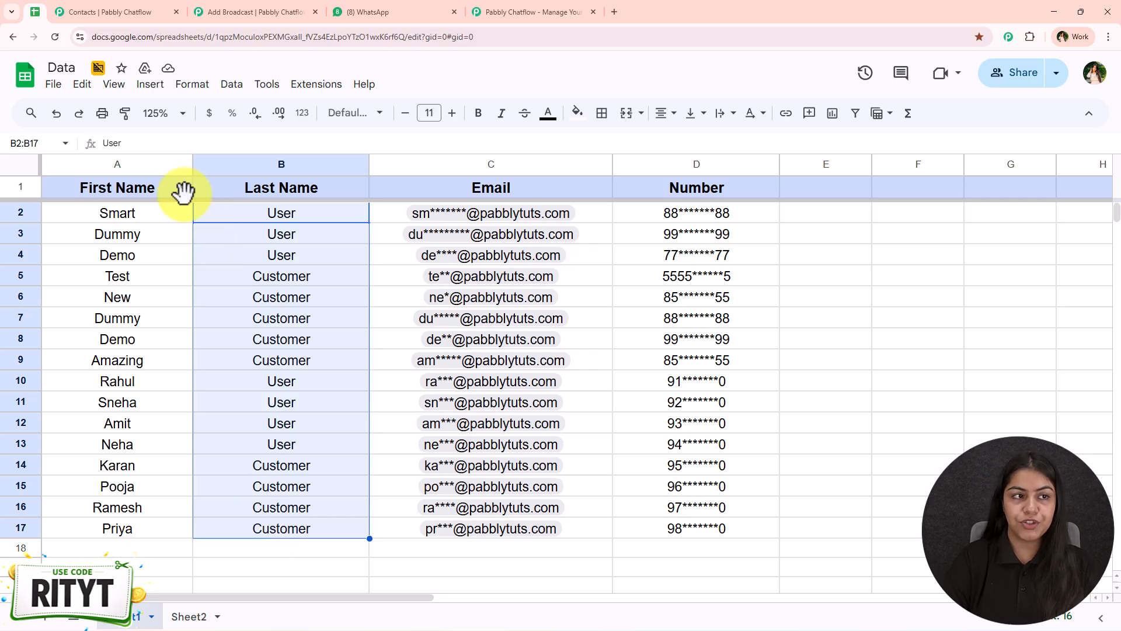
pyautogui.click(54, 84)
pyautogui.moveTo(87, 263)
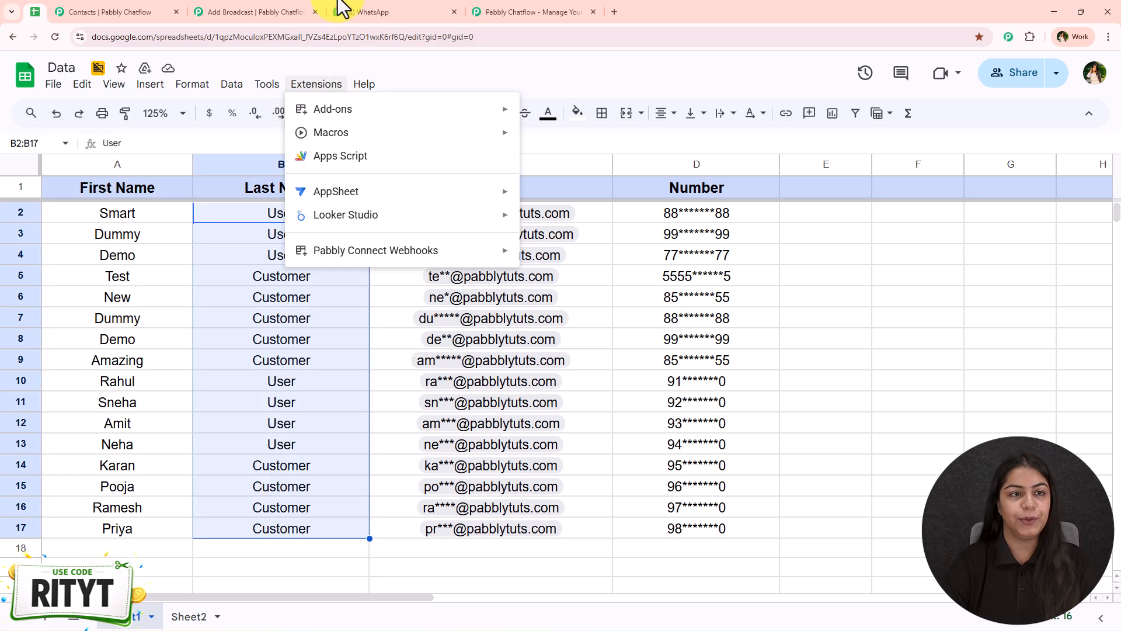
pyautogui.click(292, 12)
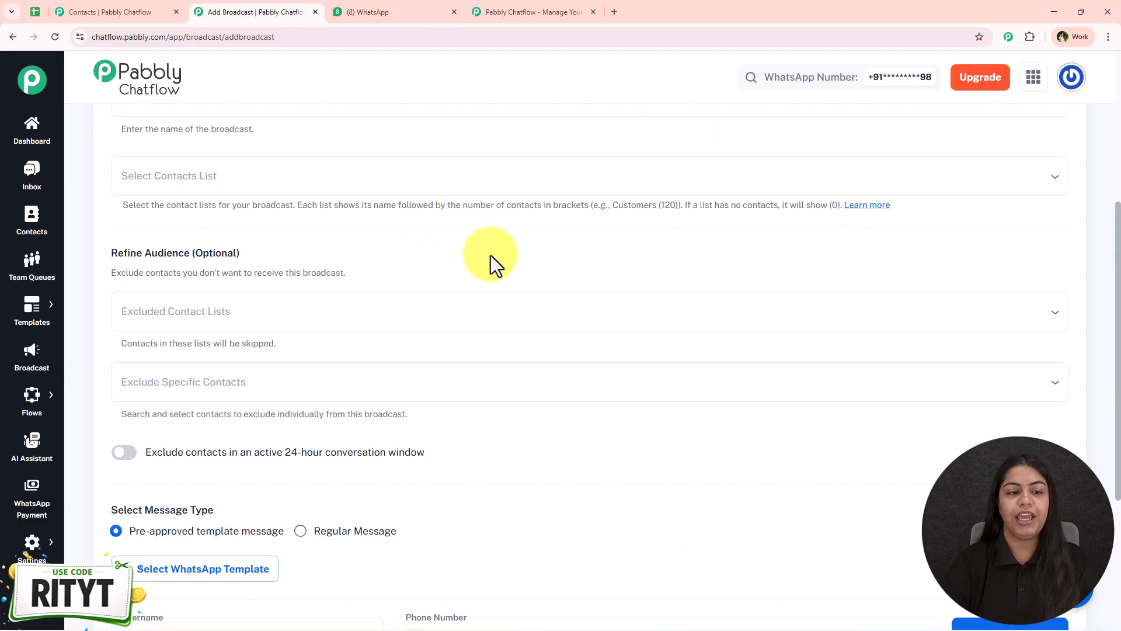
# Close the Add Contact panel and check the new list and unassigned contact lists
pyautogui.click(164, 9)
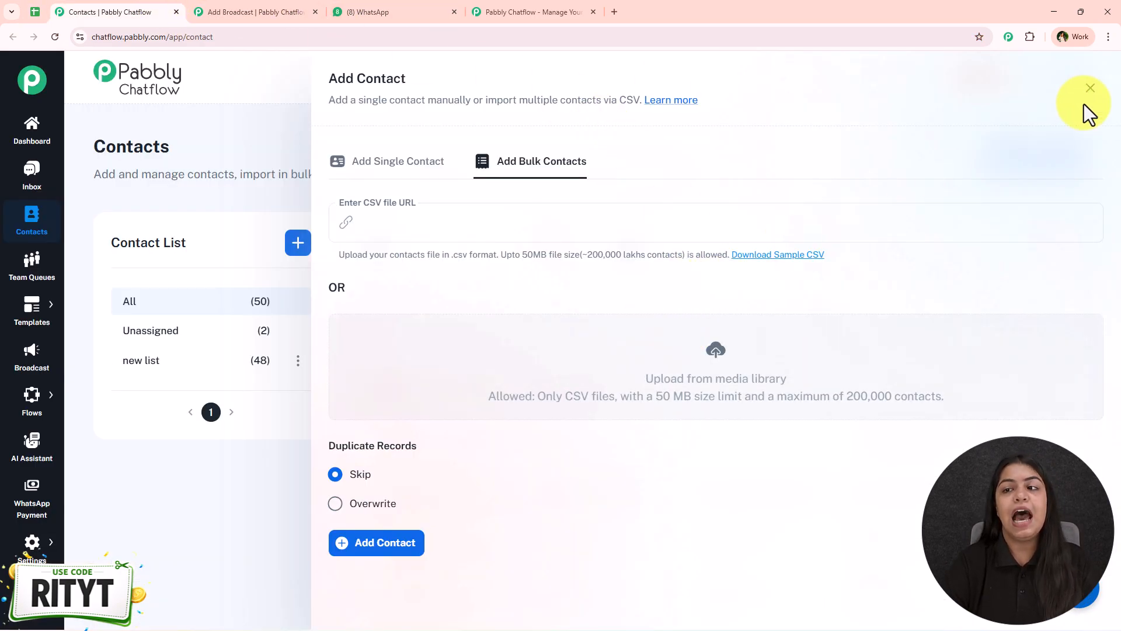
pyautogui.click(1090, 88)
pyautogui.scroll(-1, 433, 338)
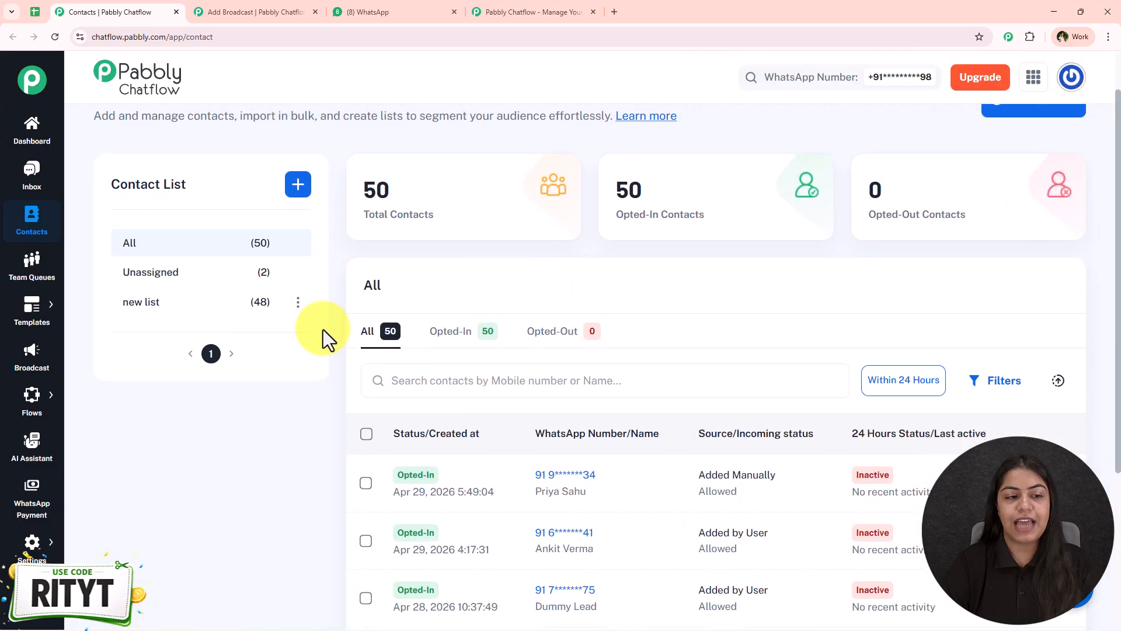
pyautogui.click(179, 304)
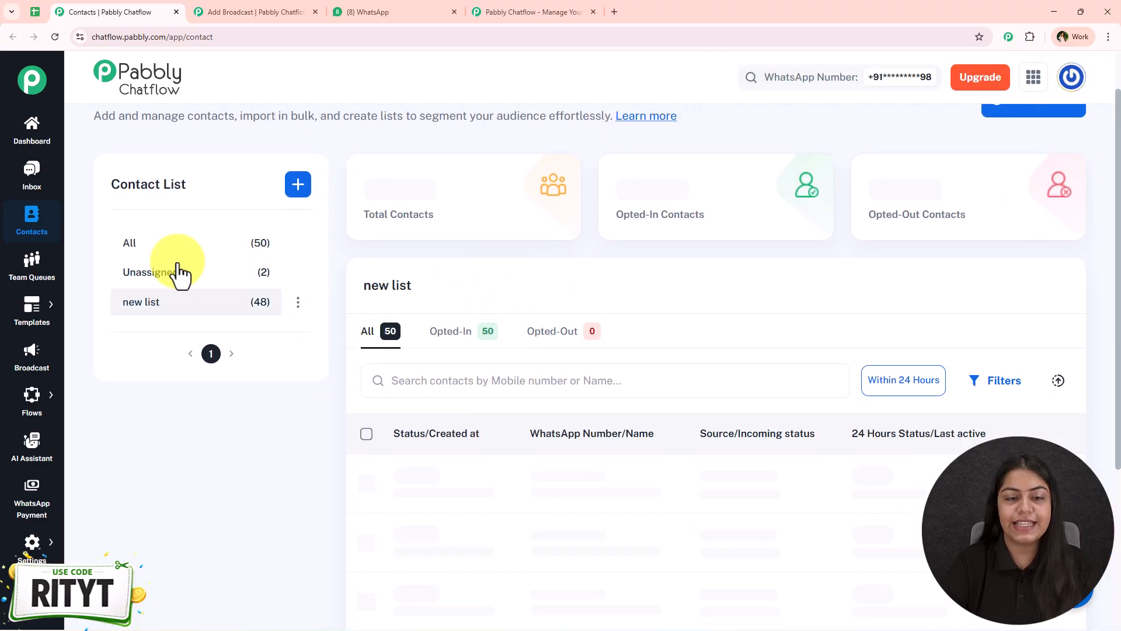
pyautogui.click(181, 272)
# Target the broadcast at new list (48) and All unassigned contacts (2)
pyautogui.click(287, 11)
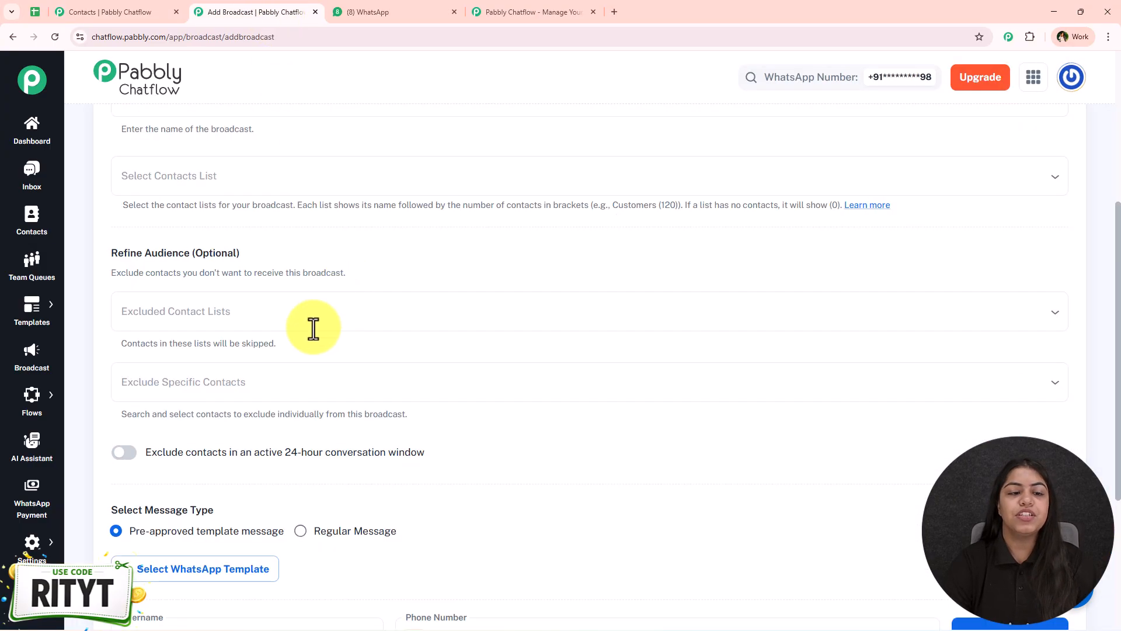
pyautogui.click(201, 178)
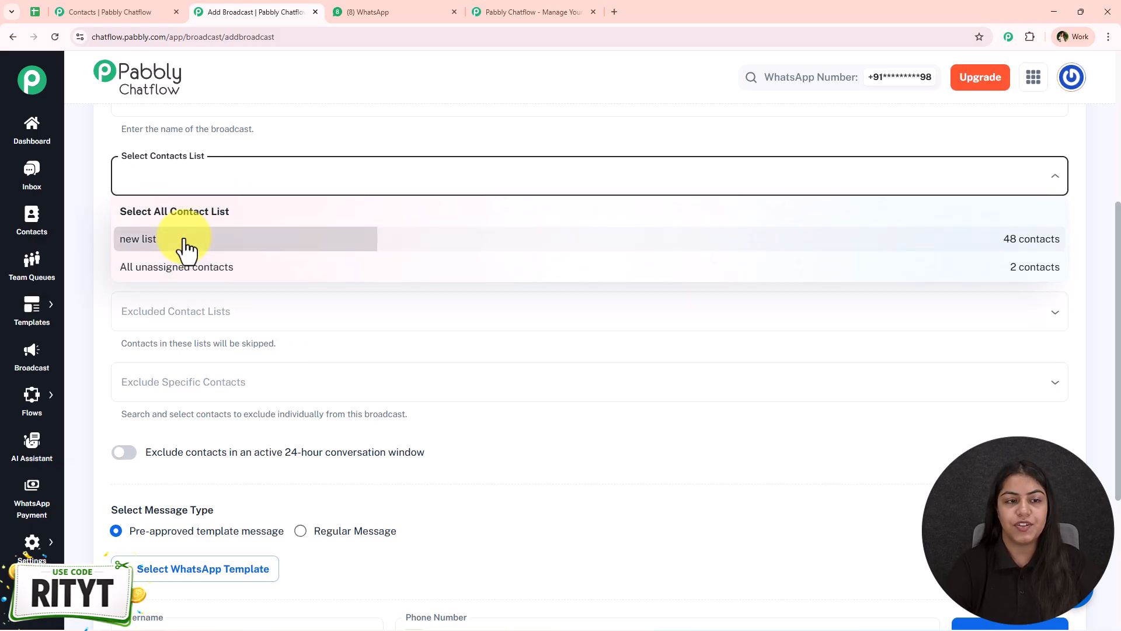
pyautogui.click(184, 244)
pyautogui.click(295, 241)
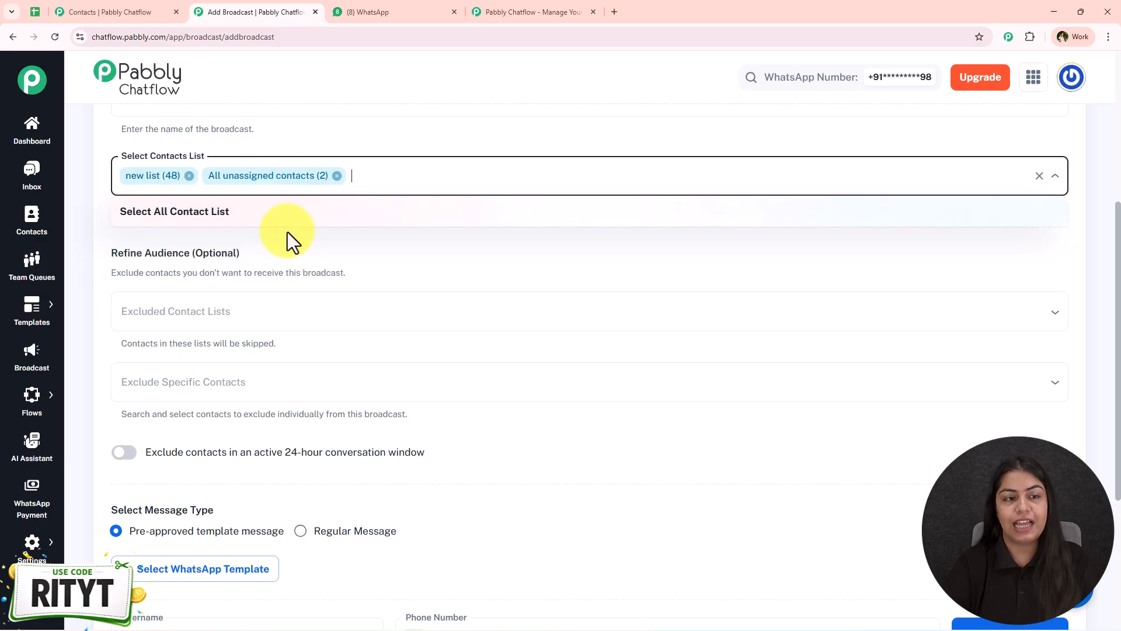
pyautogui.click(346, 247)
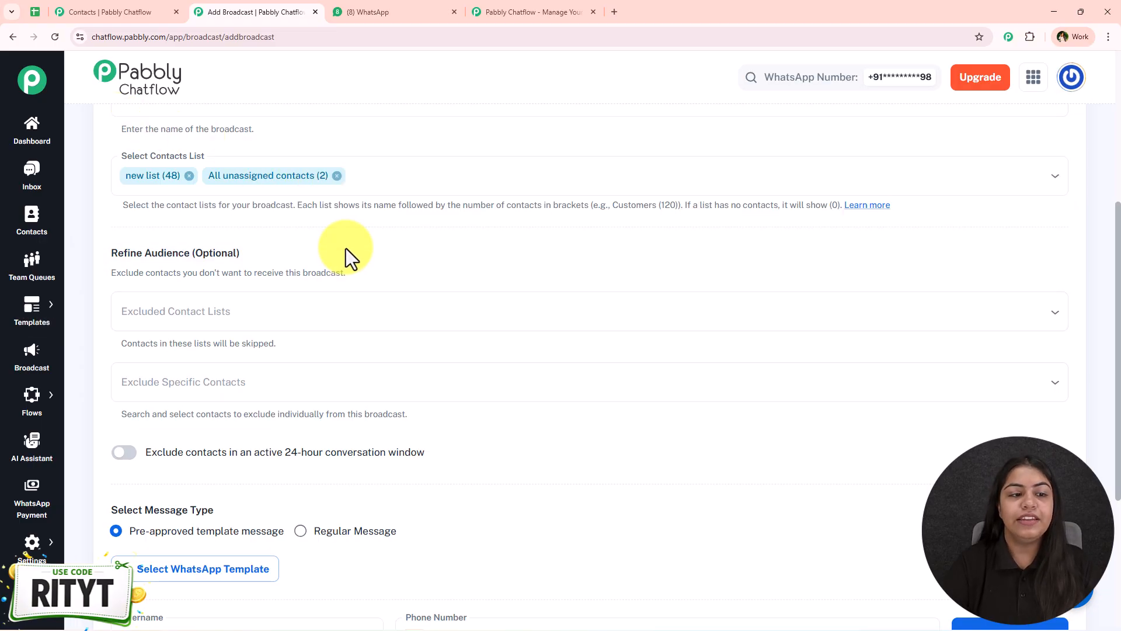
pyautogui.scroll(-2, 217, 310)
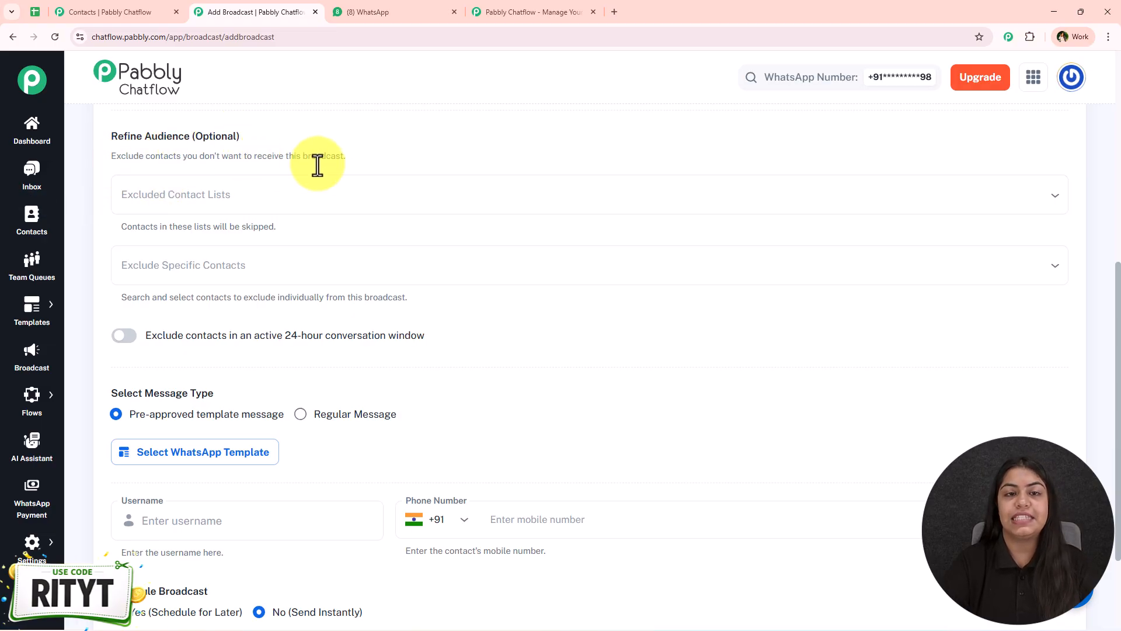
# Move All unassigned contacts from the target lists to Excluded Contact Lists
pyautogui.click(333, 199)
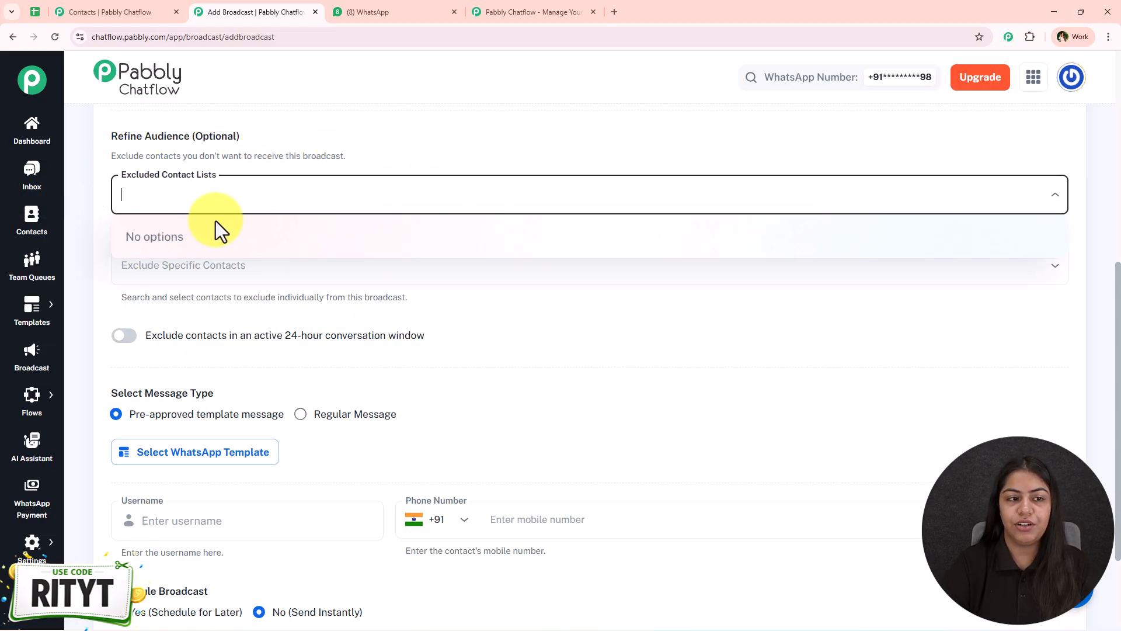
pyautogui.scroll(3, 263, 228)
pyautogui.click(334, 234)
pyautogui.click(282, 304)
pyautogui.click(230, 374)
pyautogui.click(230, 407)
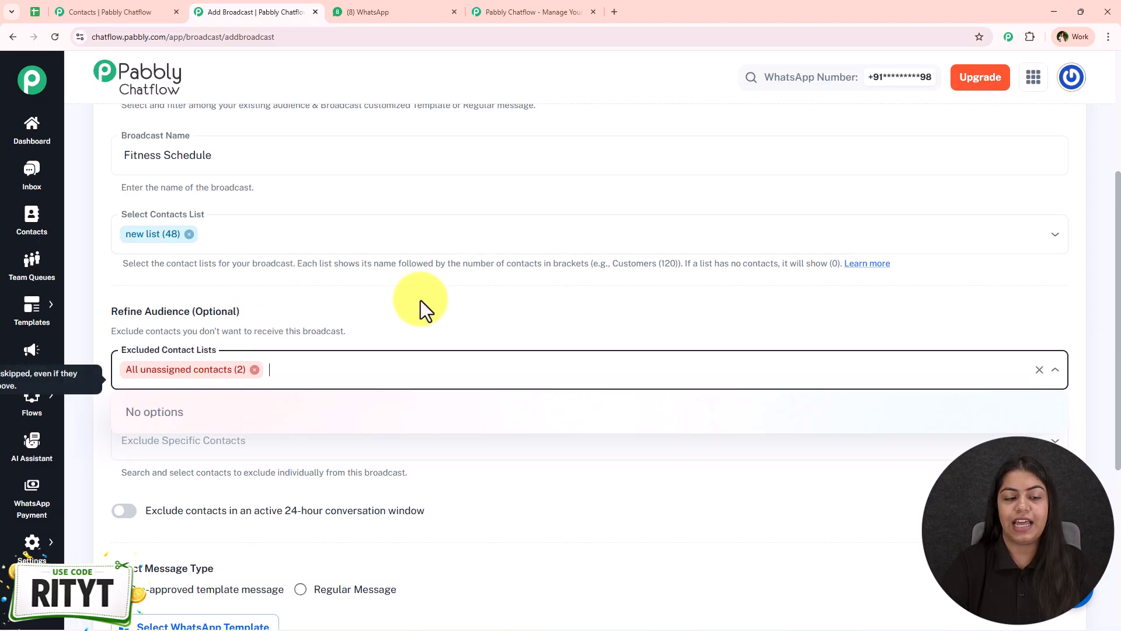
pyautogui.scroll(-2, 373, 312)
pyautogui.click(293, 230)
pyautogui.scroll(-2, 290, 234)
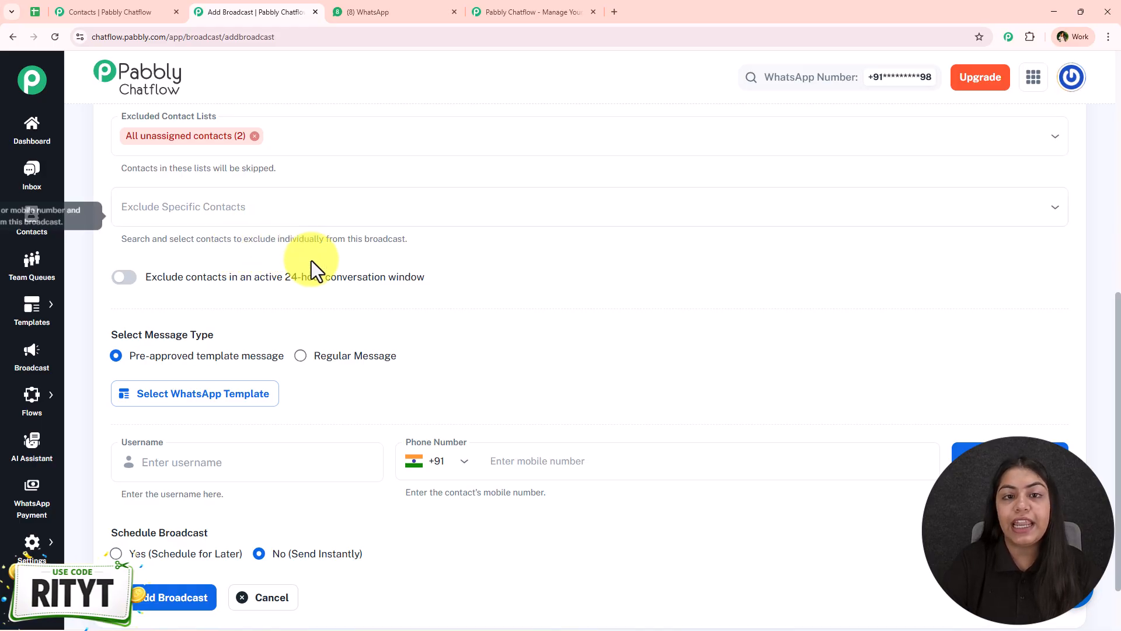
# Exclude the dummy test contact under Exclude Specific Contacts
pyautogui.click(374, 206)
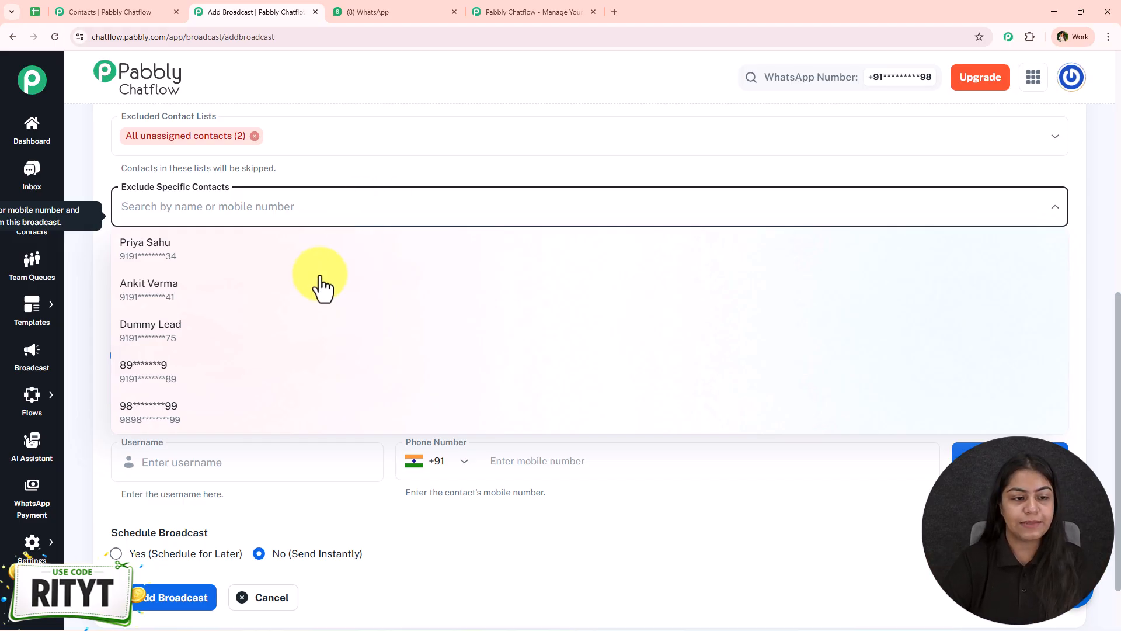
pyautogui.click(306, 342)
pyautogui.click(342, 172)
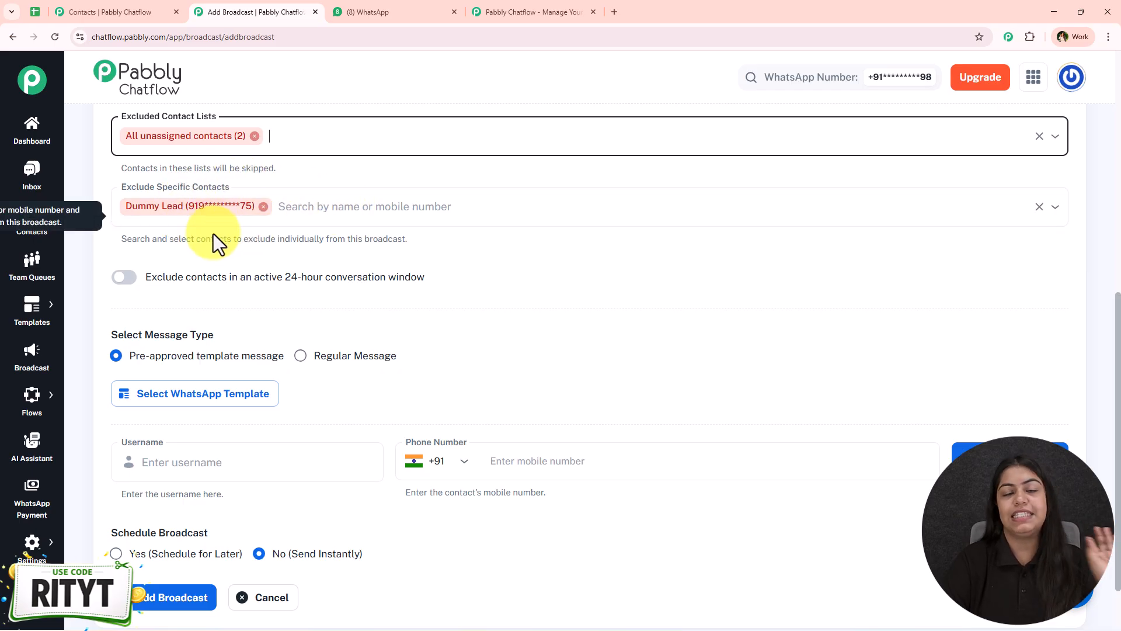
pyautogui.scroll(1, 231, 251)
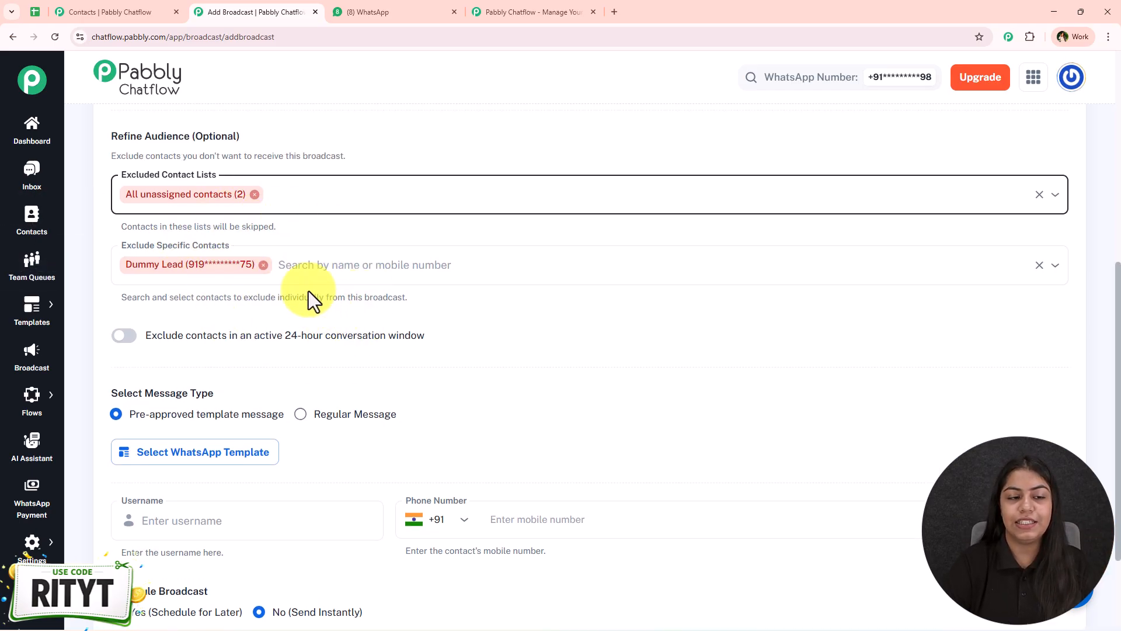
pyautogui.scroll(-2, 311, 305)
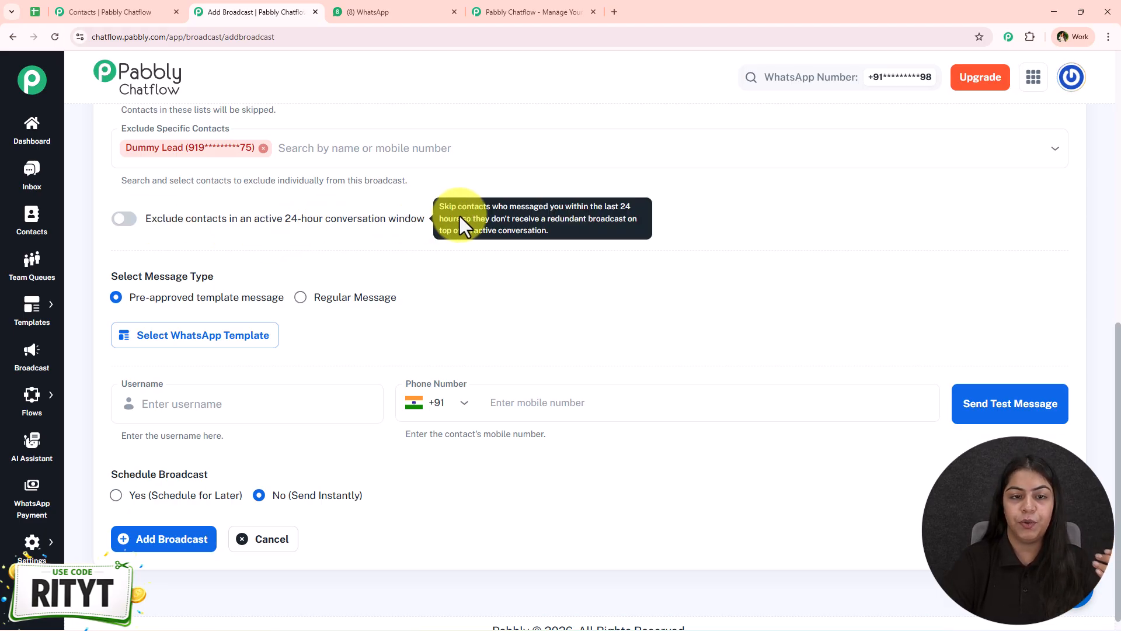
# Switch on 'Exclude contacts in an active 24-hour conversation window'
pyautogui.moveTo(408, 236)
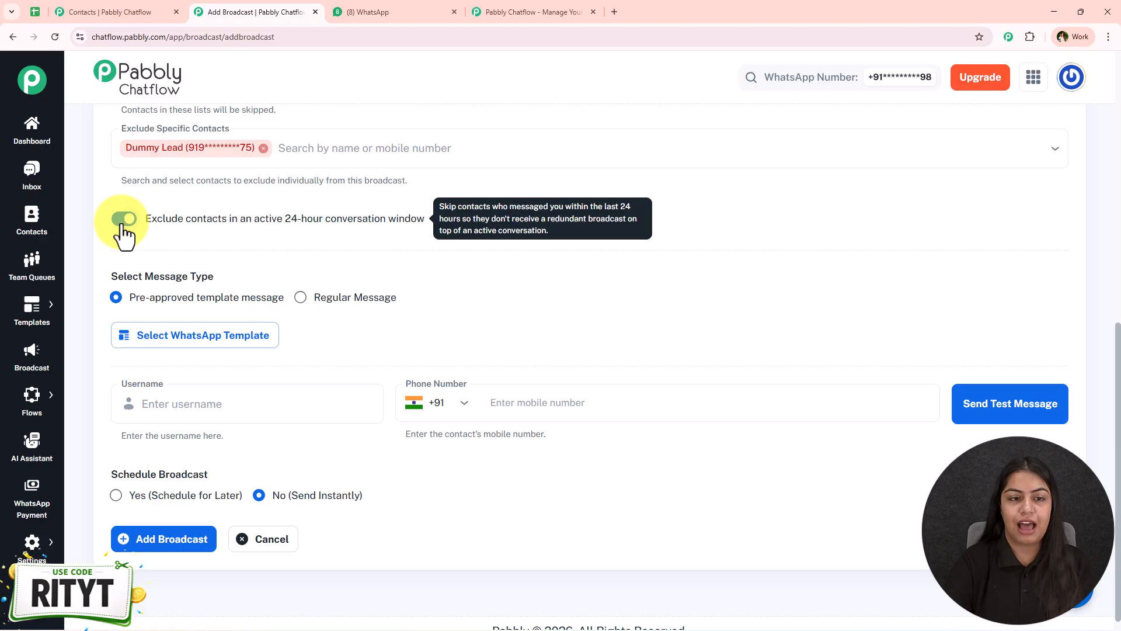
pyautogui.scroll(3, 187, 315)
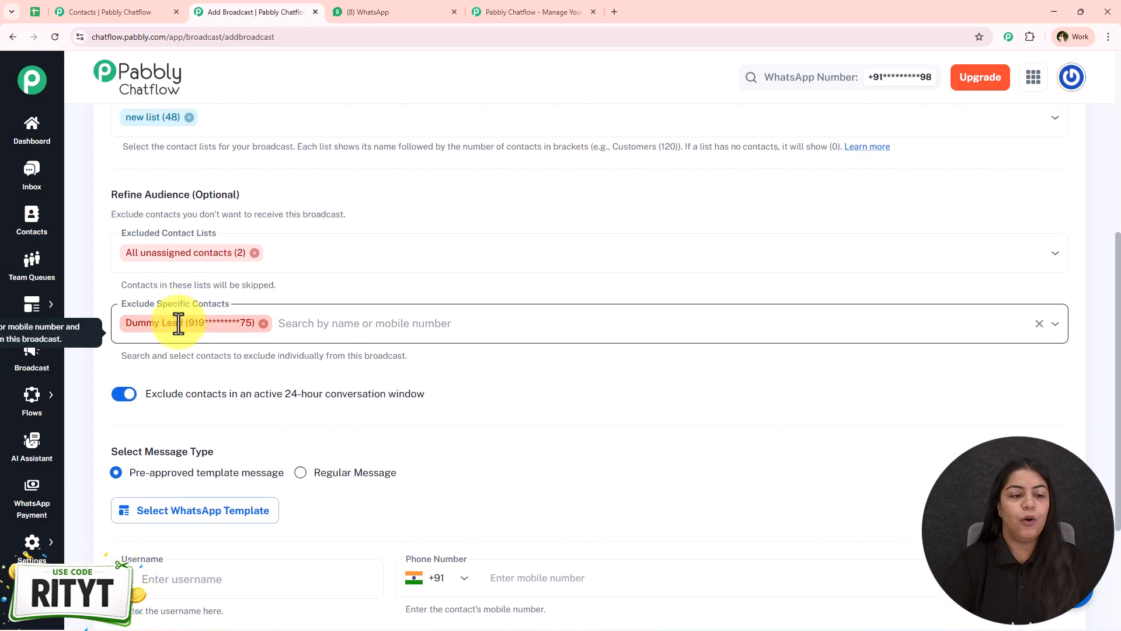
pyautogui.scroll(-3, 175, 320)
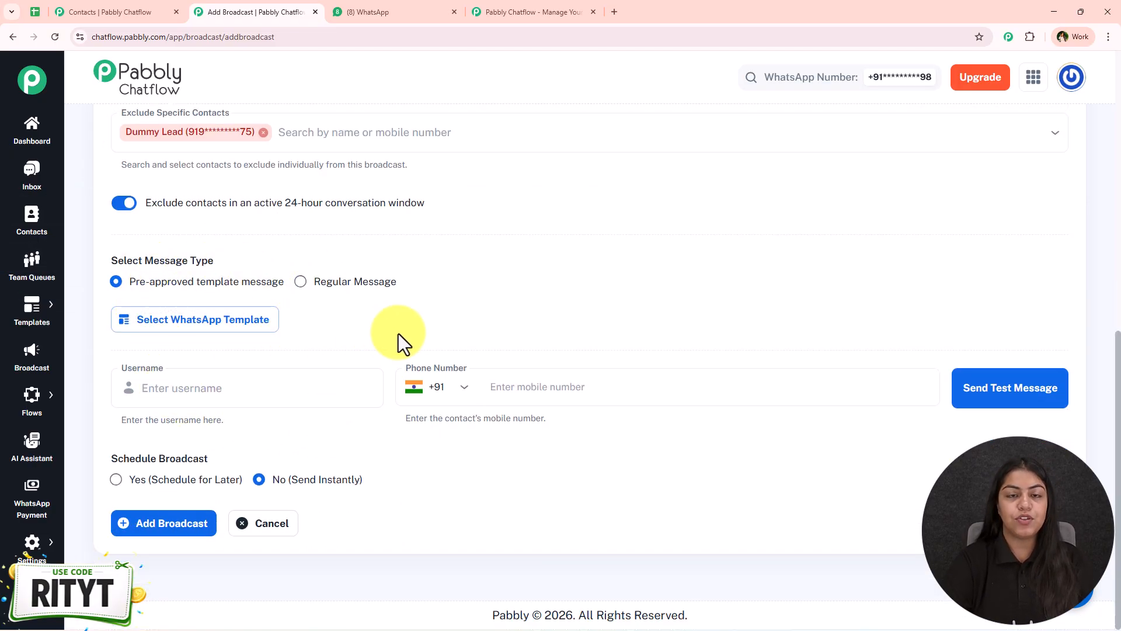
pyautogui.click(341, 286)
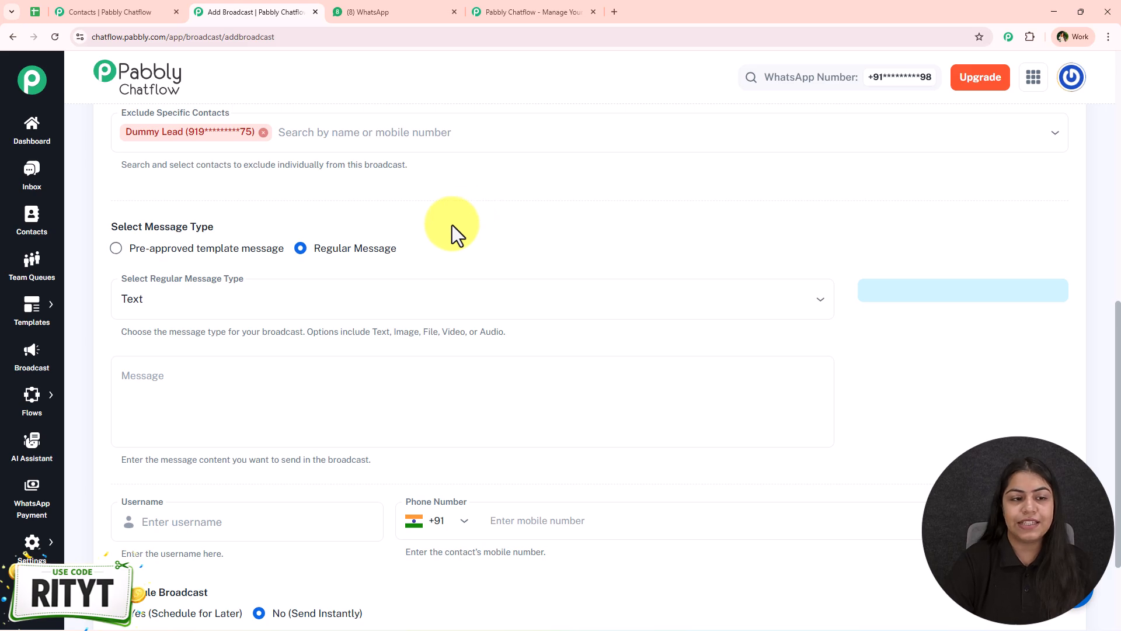
pyautogui.click(328, 308)
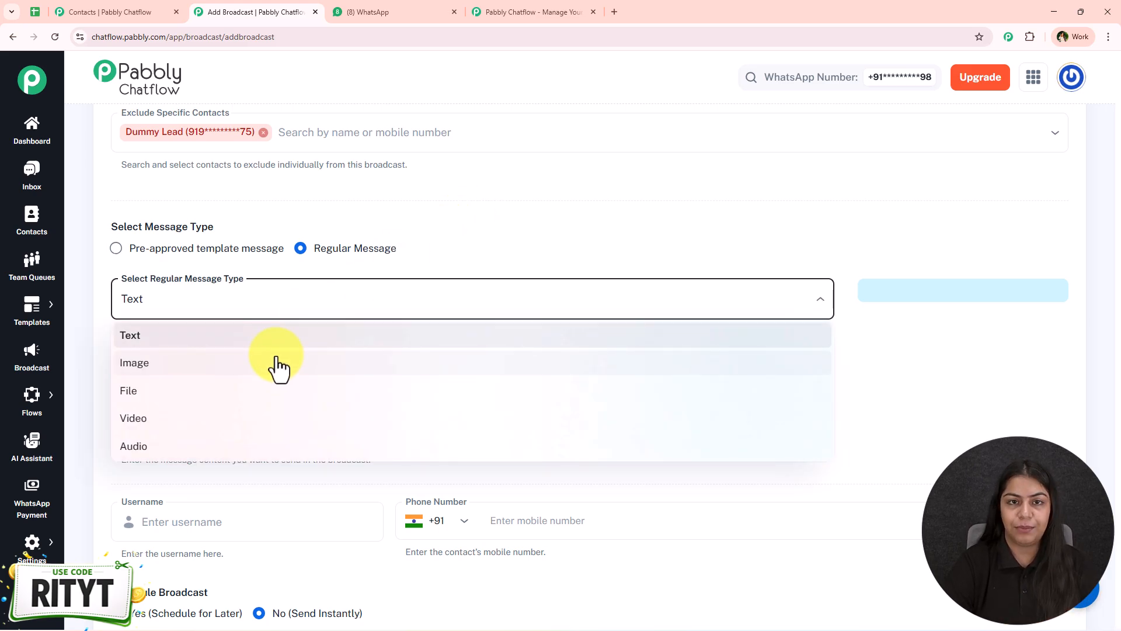
pyautogui.click(303, 266)
pyautogui.click(218, 376)
pyautogui.write('Hey')
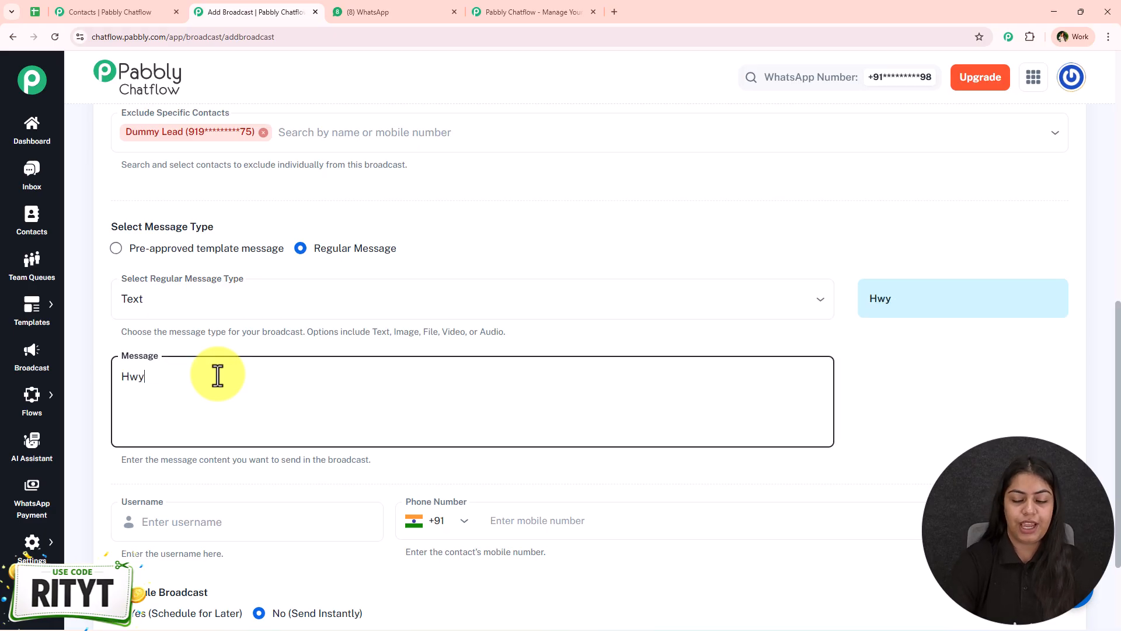
pyautogui.click(206, 303)
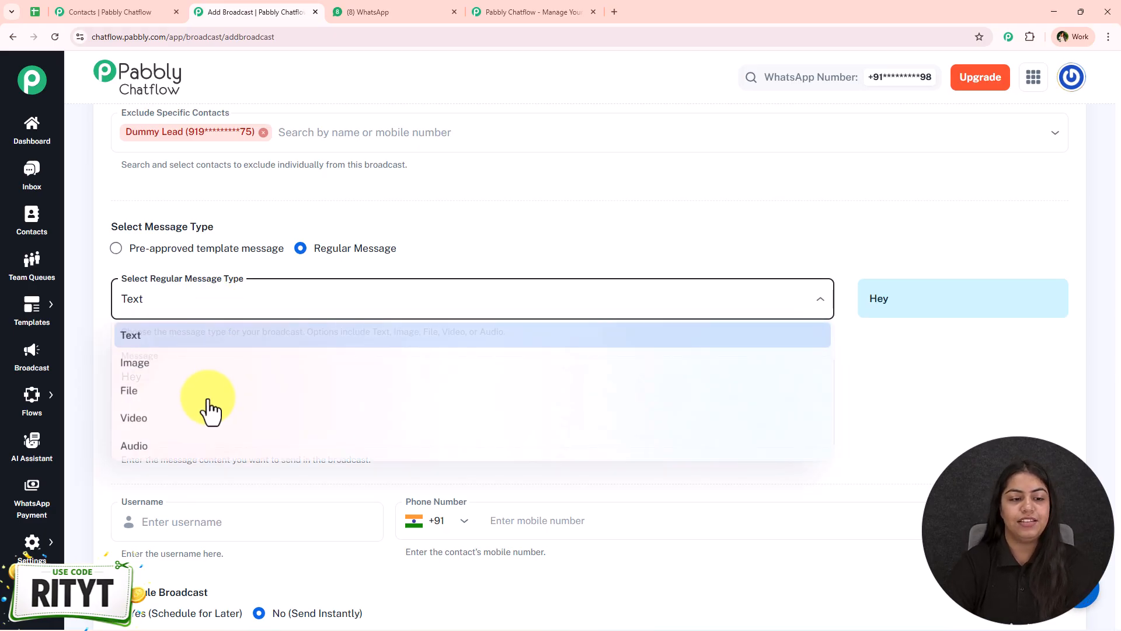
pyautogui.click(475, 251)
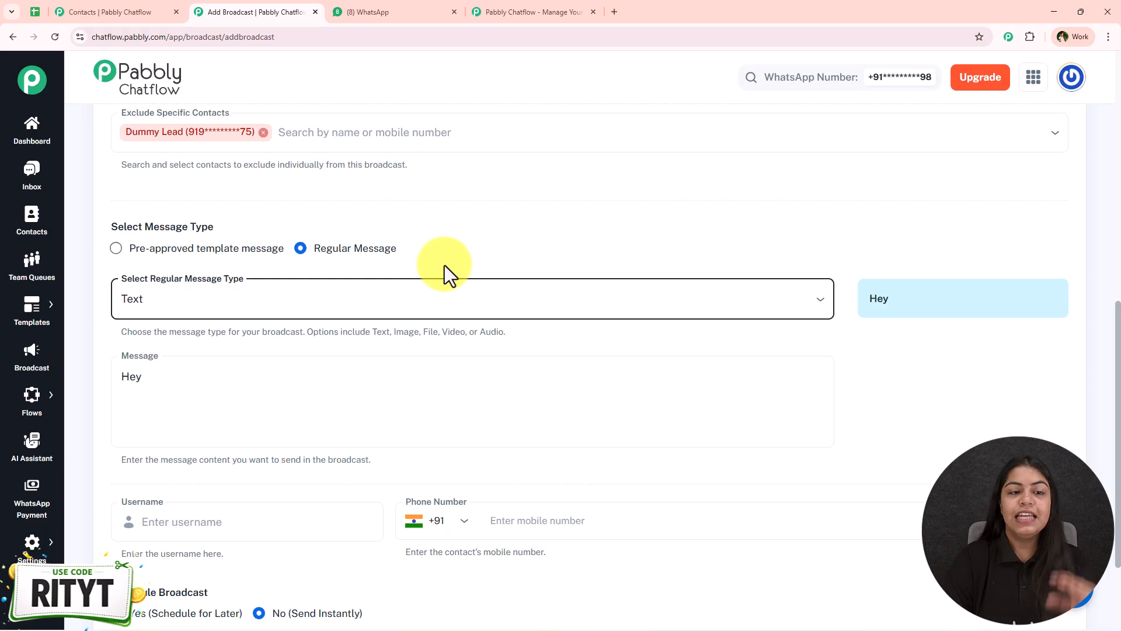
pyautogui.click(280, 250)
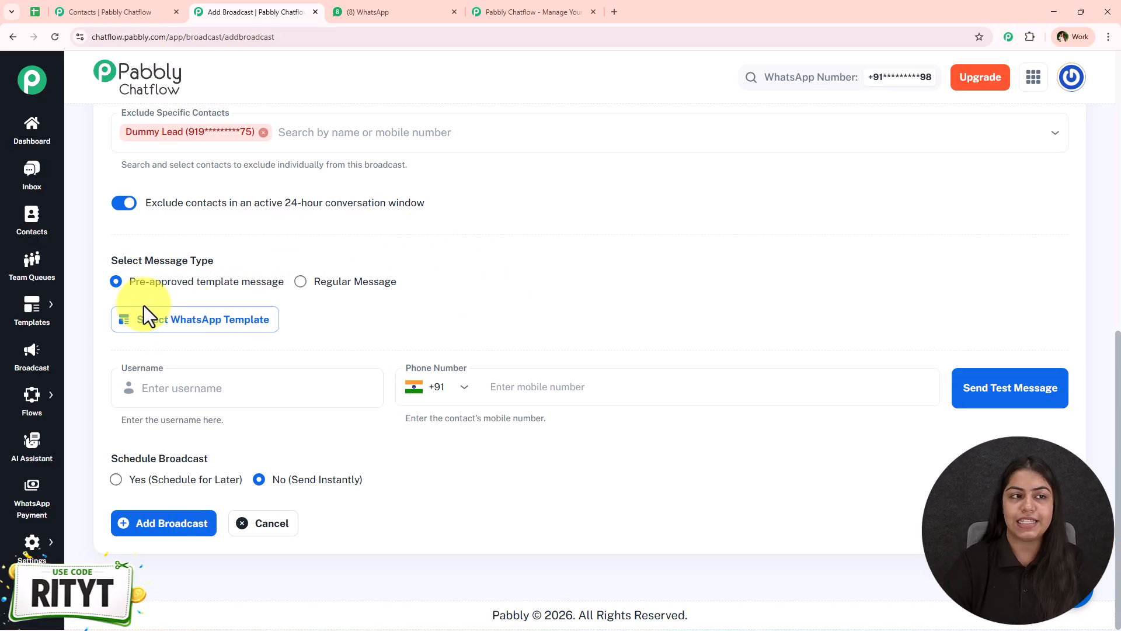
pyautogui.click(111, 12)
# Open the Templates list and preview the approved fitness_class template's message content
pyautogui.moveTo(27, 320)
pyautogui.click(164, 301)
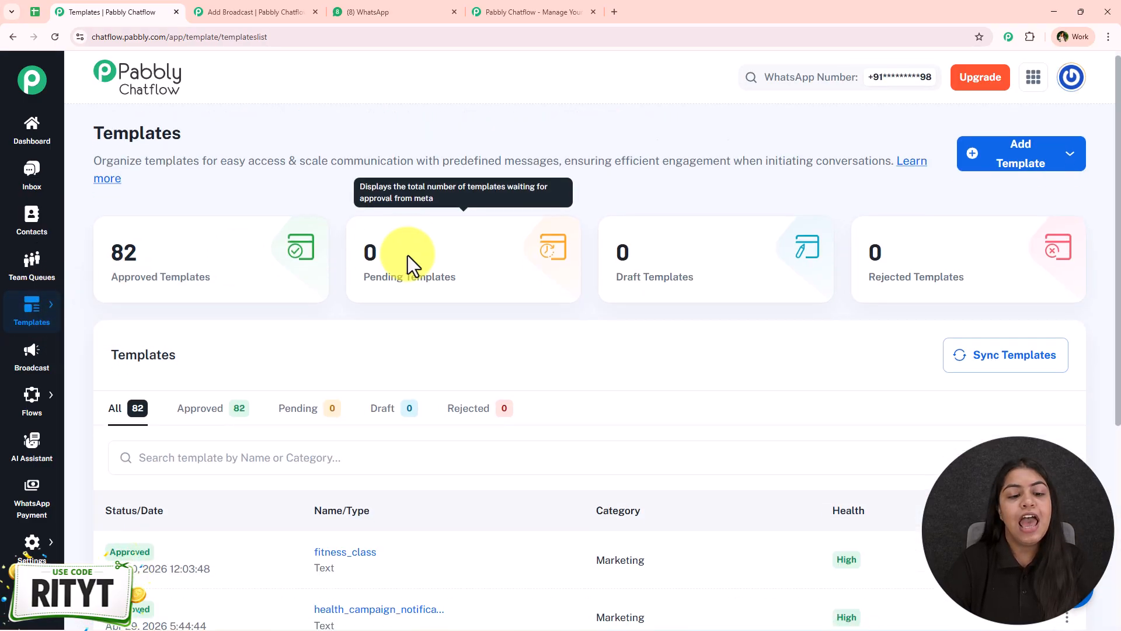
pyautogui.scroll(-5, 407, 254)
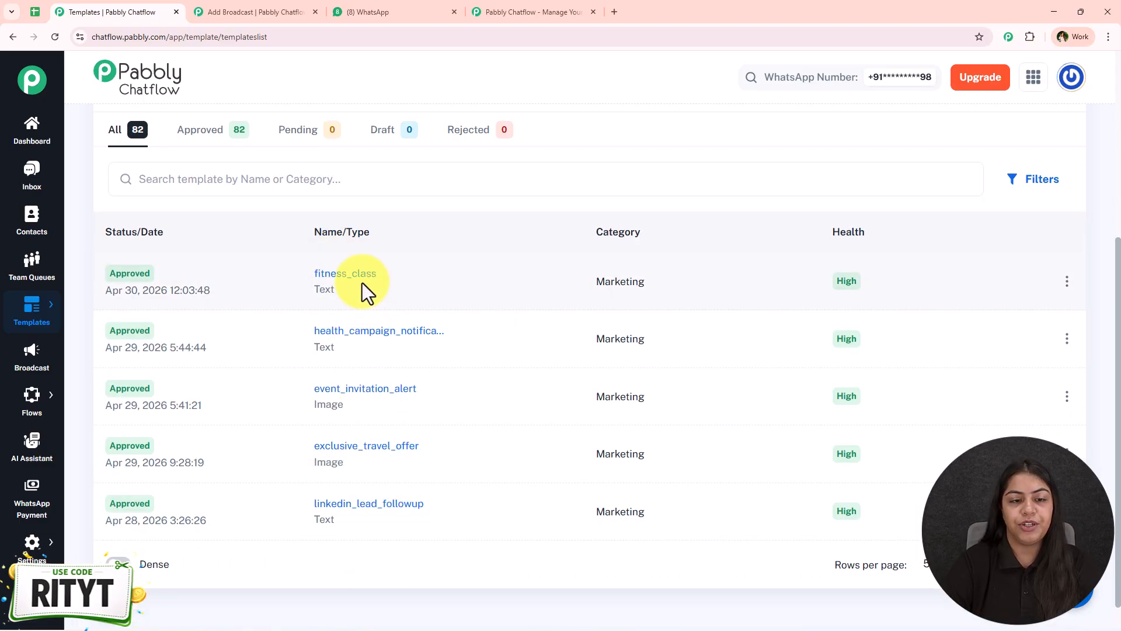
pyautogui.click(362, 282)
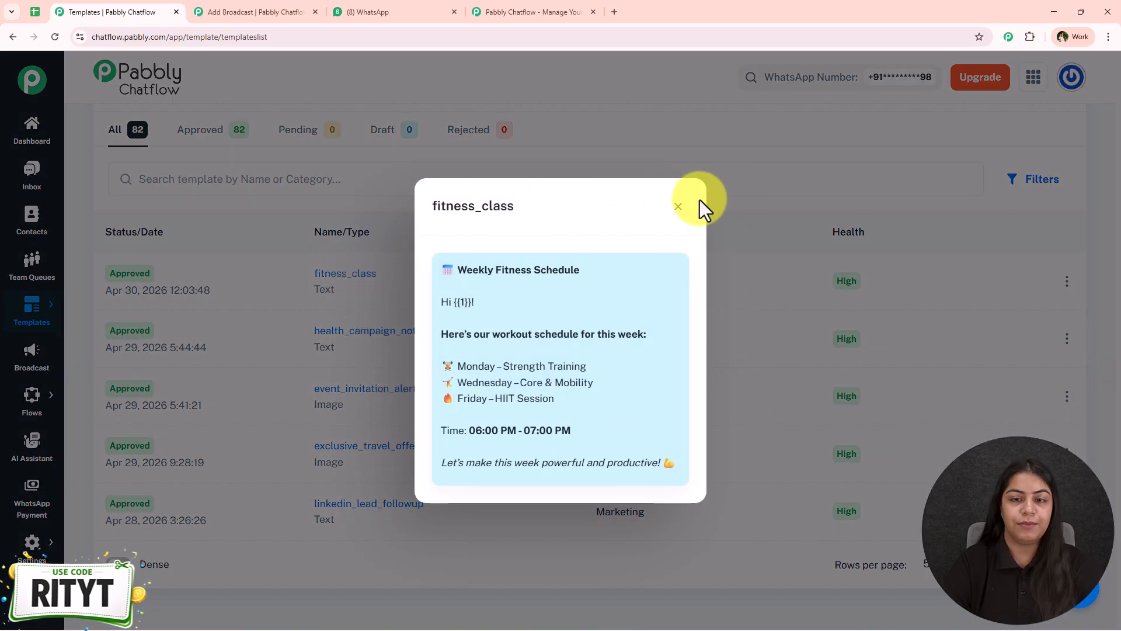
pyautogui.click(678, 206)
pyautogui.scroll(5, 666, 304)
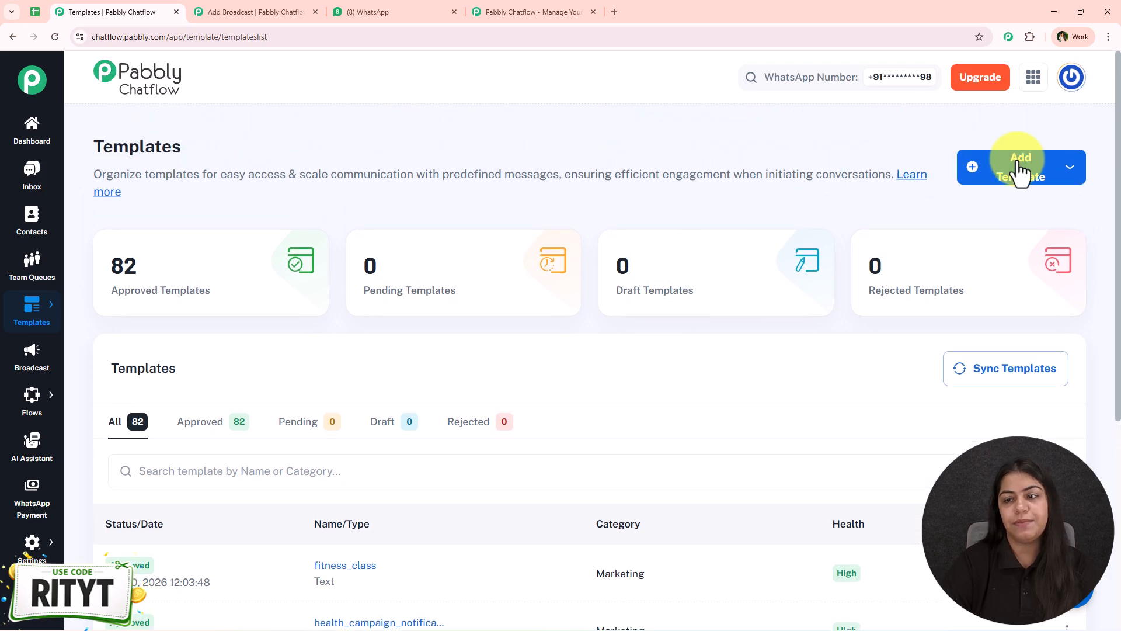
# Glance at the Add Template options, preview fitness_class again, then return to the Add Broadcast form
pyautogui.click(1040, 178)
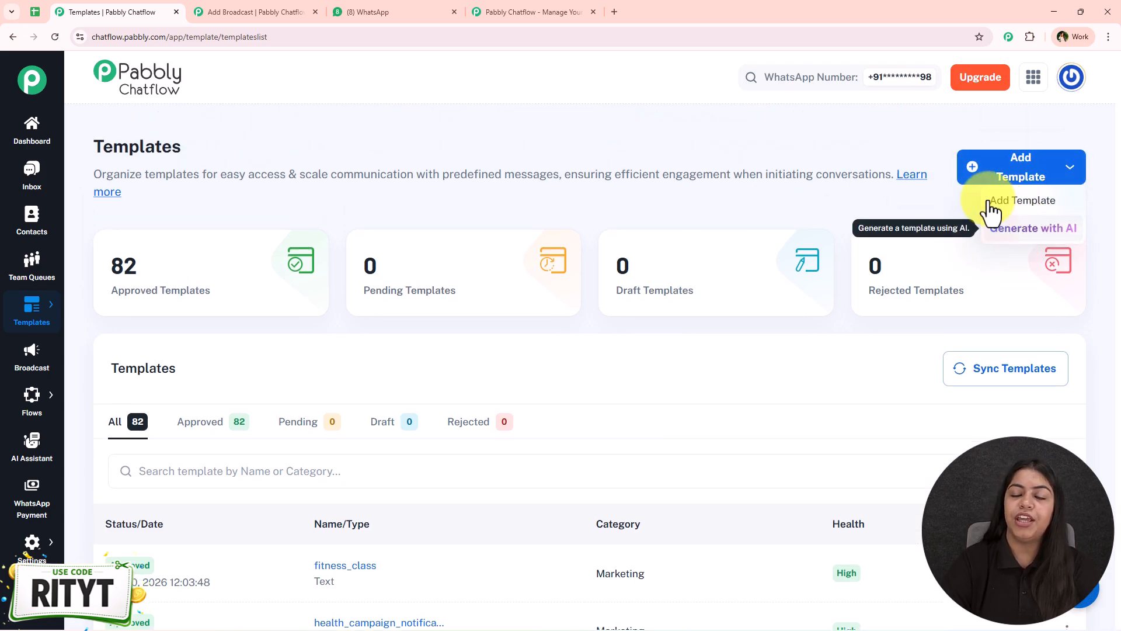
pyautogui.click(902, 189)
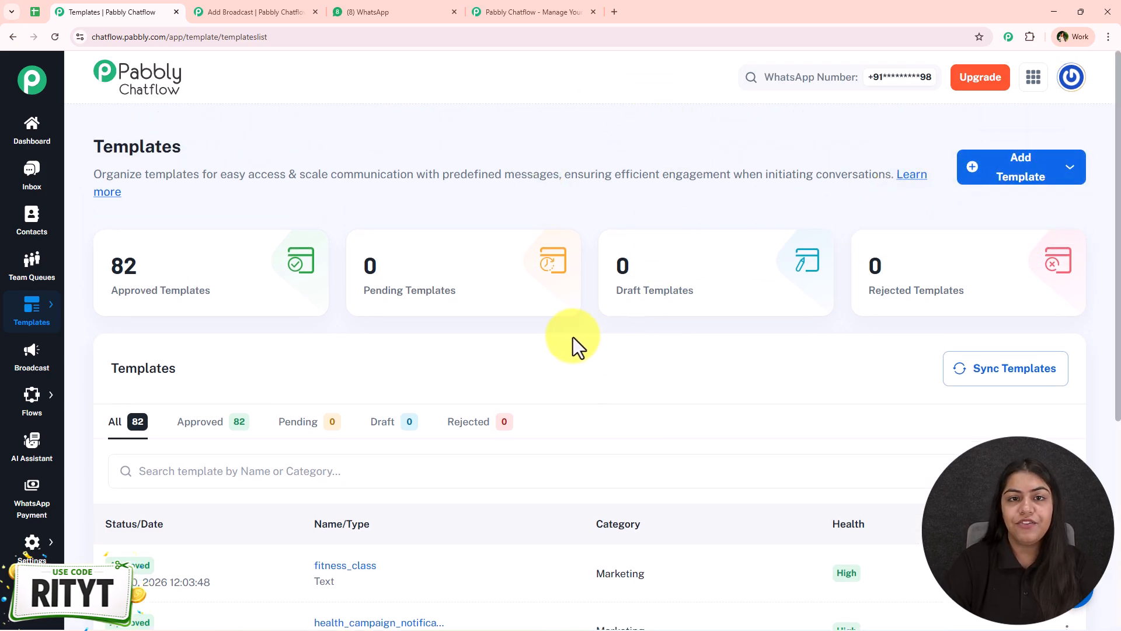
pyautogui.scroll(-4, 601, 250)
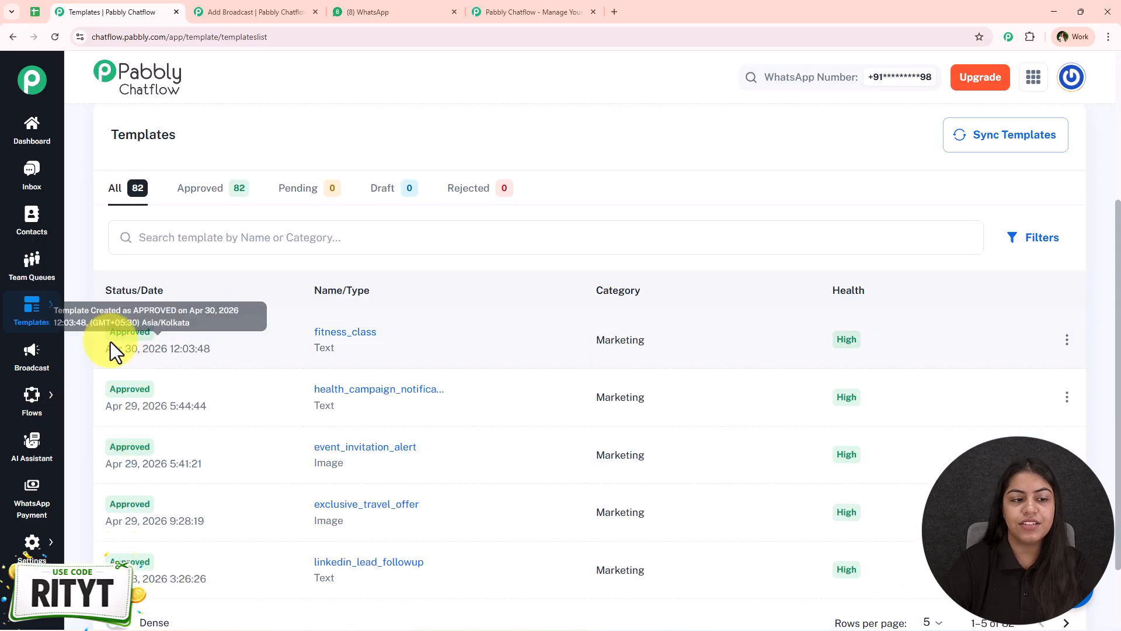
pyautogui.doubleClick(151, 335)
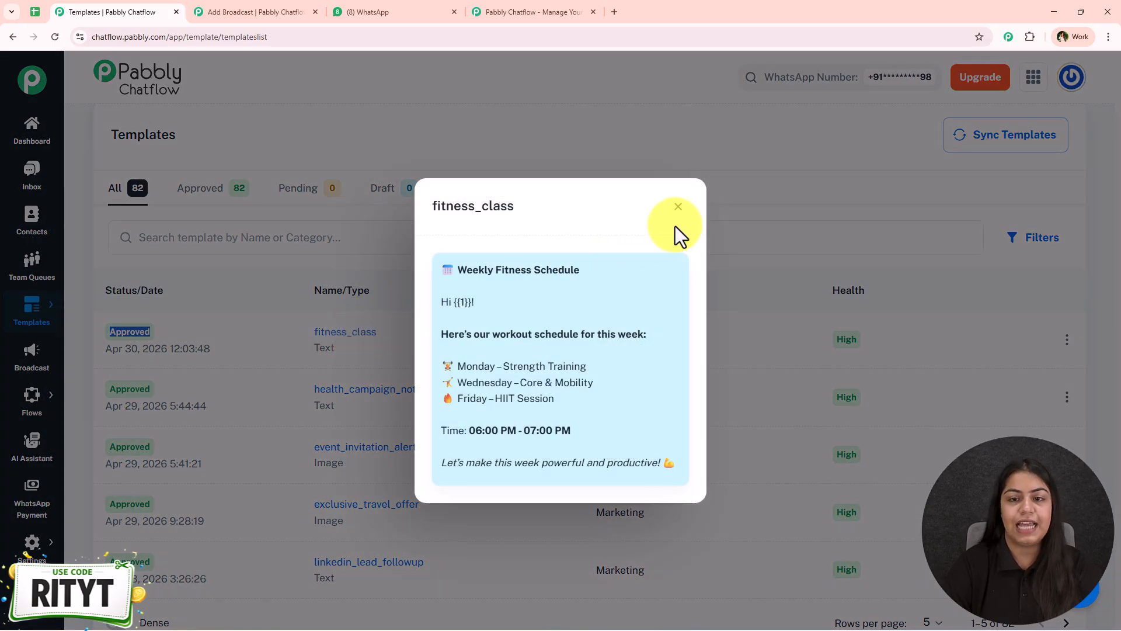
pyautogui.click(678, 209)
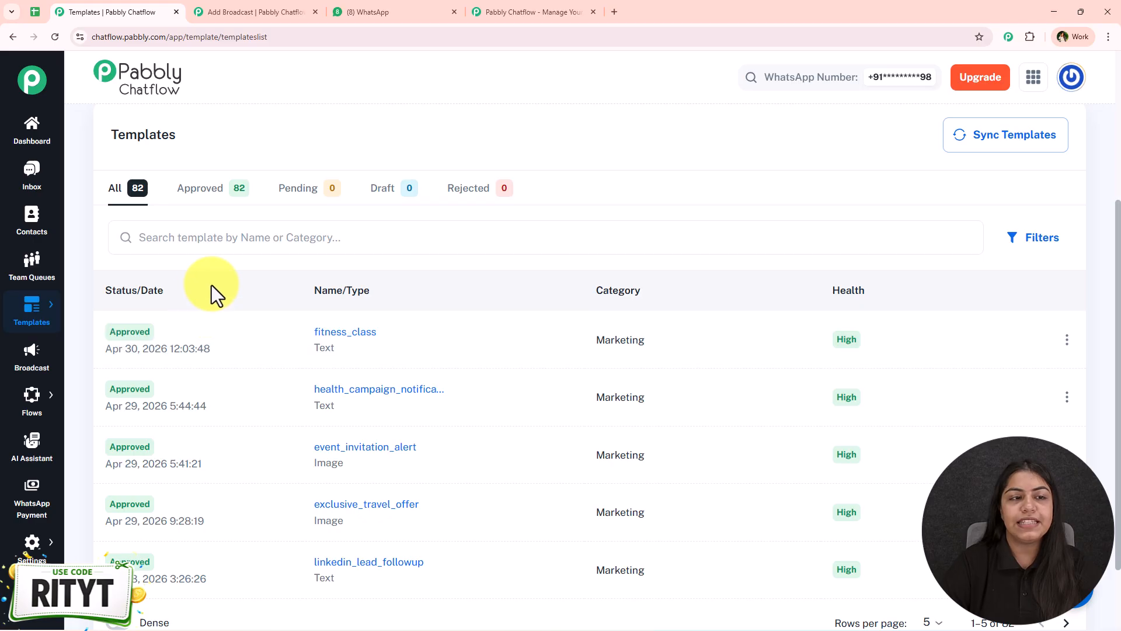
pyautogui.click(222, 10)
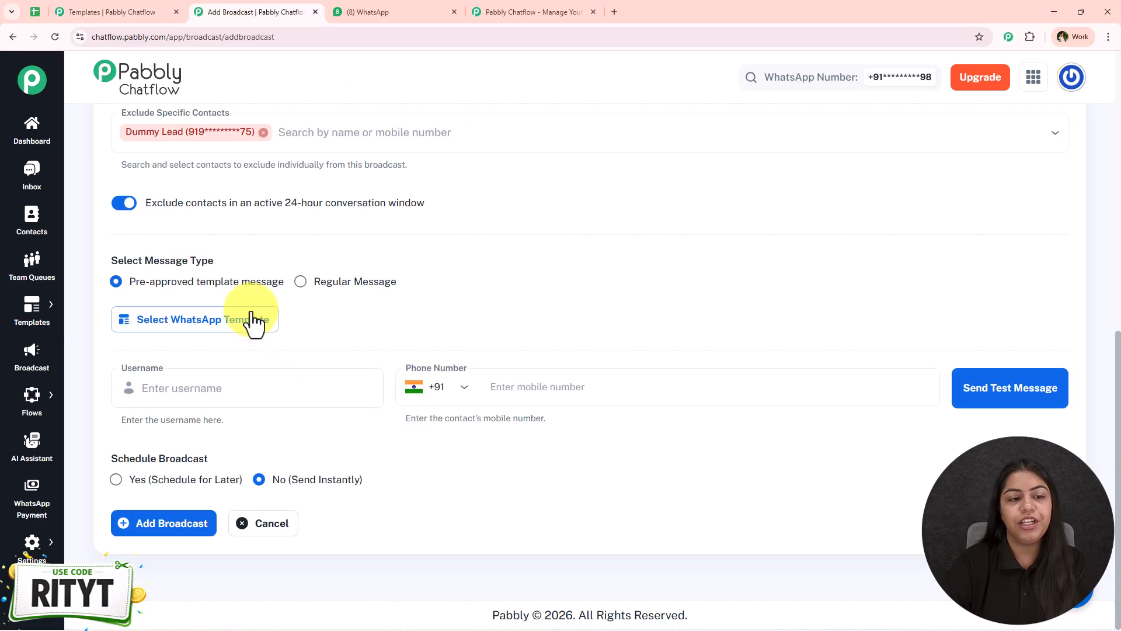
# Attach the fitness_class template and delete 'Name' from Body Field 1 so the preview shows {{1}}
pyautogui.click(201, 327)
pyautogui.click(292, 325)
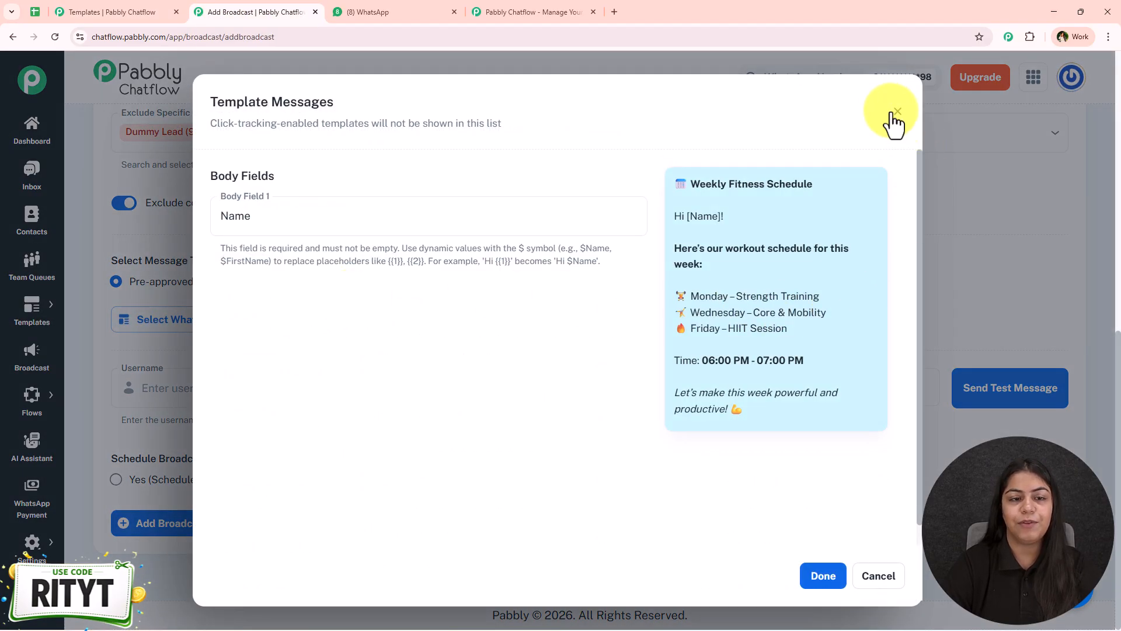
pyautogui.click(897, 113)
pyautogui.click(545, 327)
pyautogui.click(260, 224)
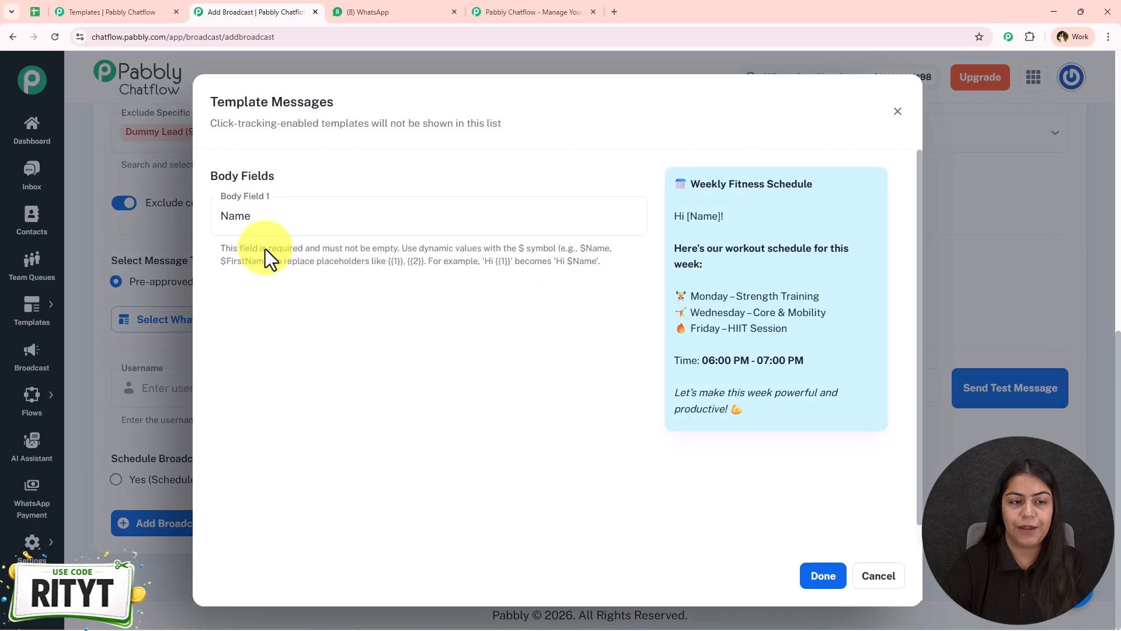
pyautogui.moveTo(301, 227); pyautogui.dragTo(215, 216)
pyautogui.press('BackSpace')
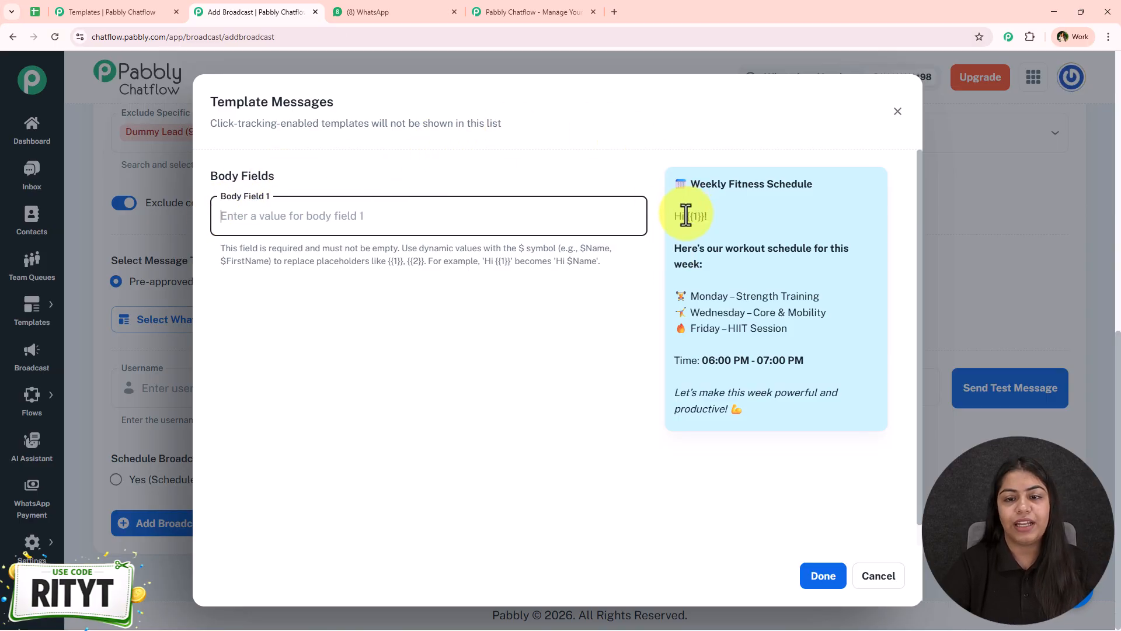
pyautogui.moveTo(687, 216); pyautogui.dragTo(704, 216)
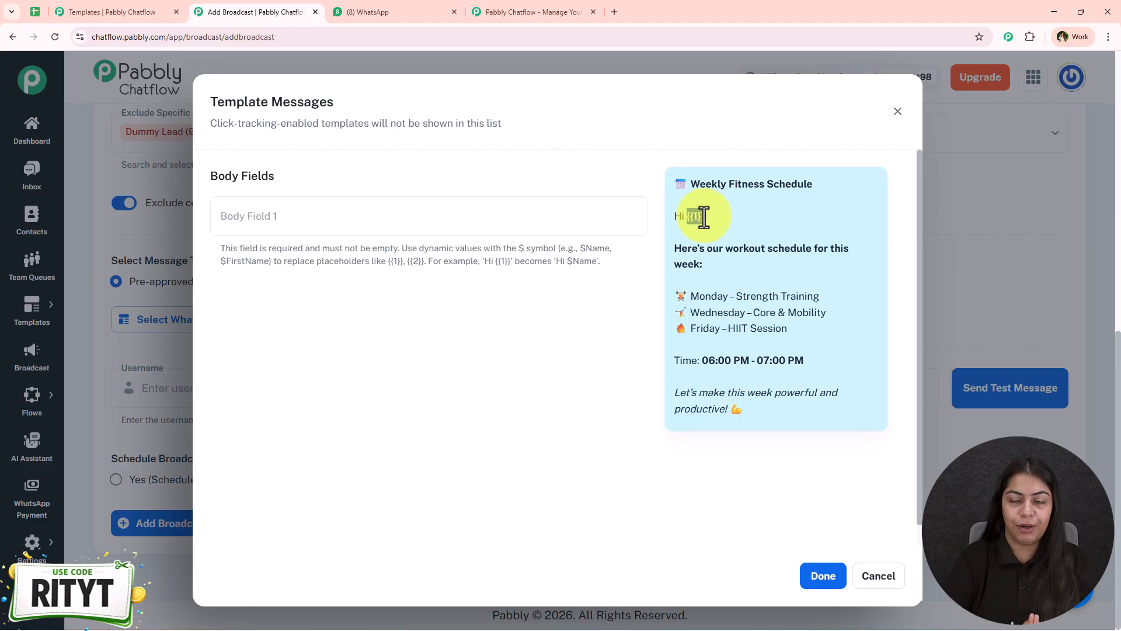
# Check that the WhatsApp test greeted 'New User!', then return to the template's Body Field 1
pyautogui.click(444, 12)
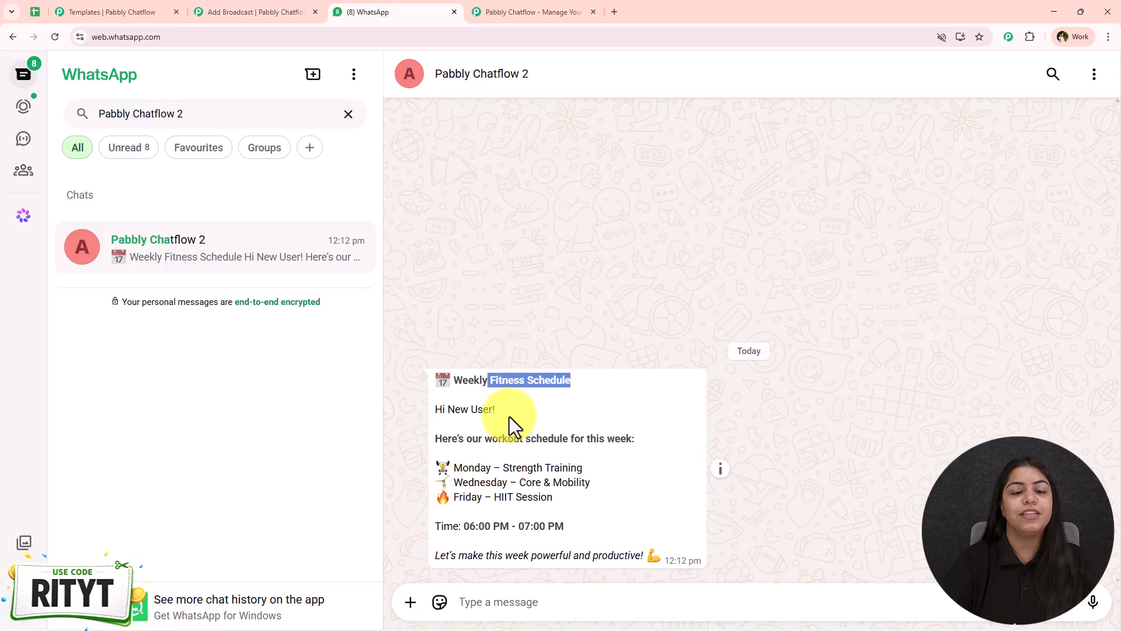
pyautogui.moveTo(470, 416); pyautogui.dragTo(449, 412)
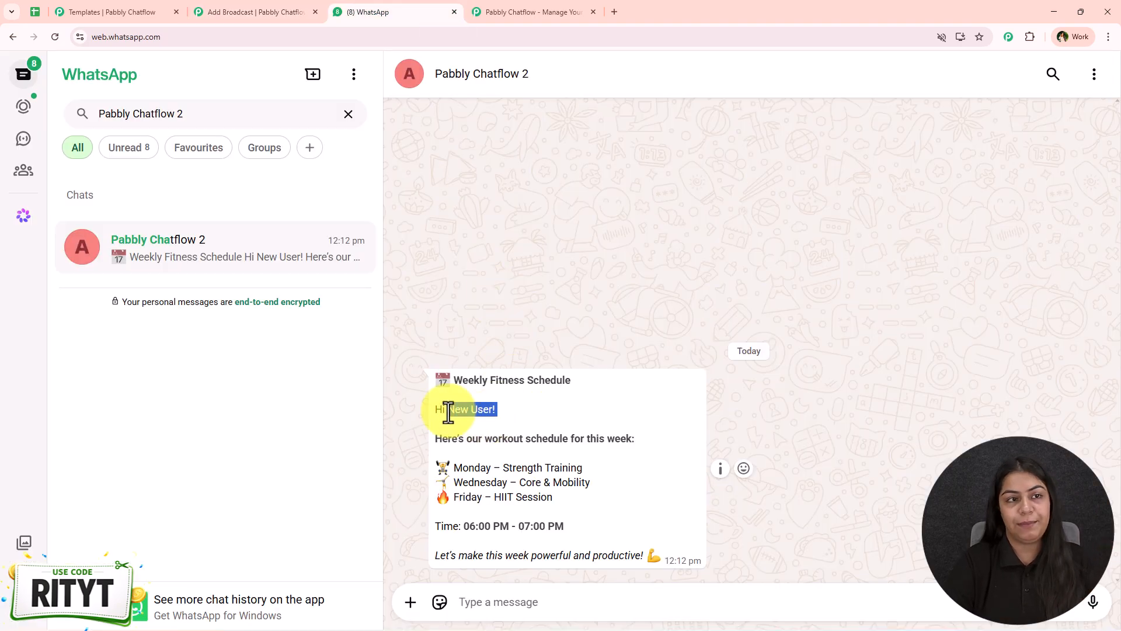
pyautogui.click(264, 11)
pyautogui.click(309, 231)
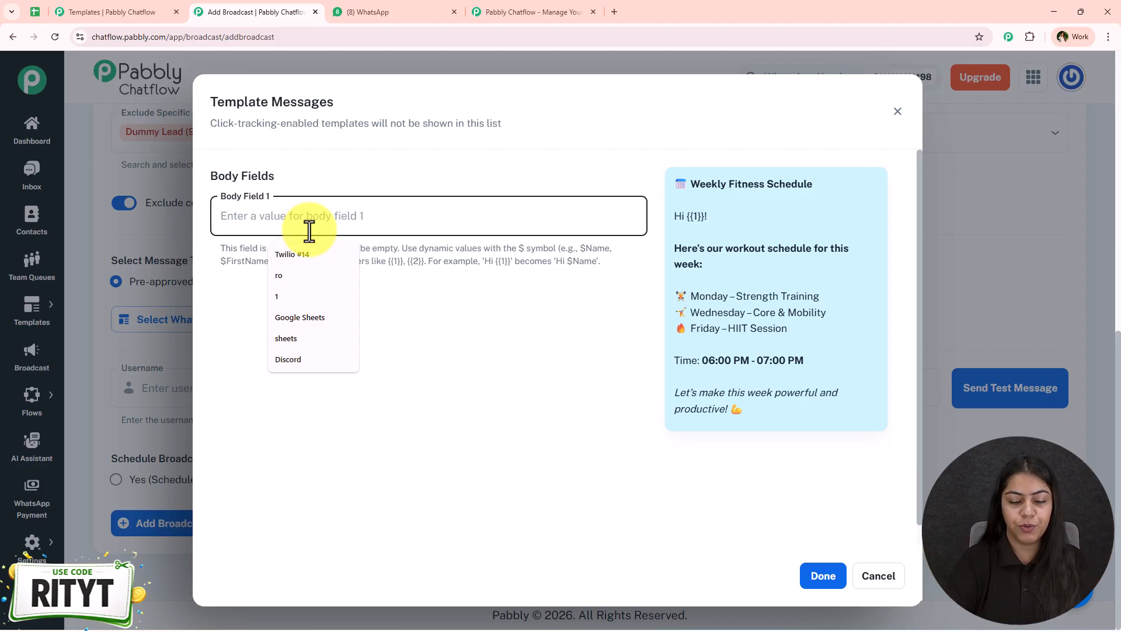
# Set Body Field 1 to $Name and confirm, so the greeting reads 'Hi [$Name]!'
pyautogui.write('$Name')
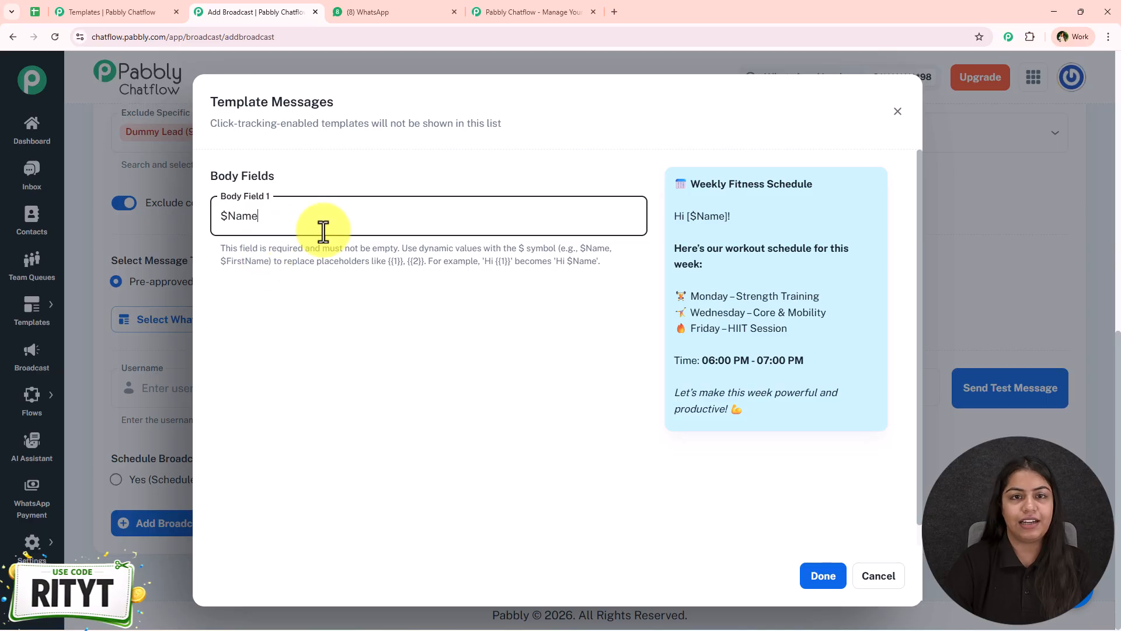
pyautogui.click(826, 570)
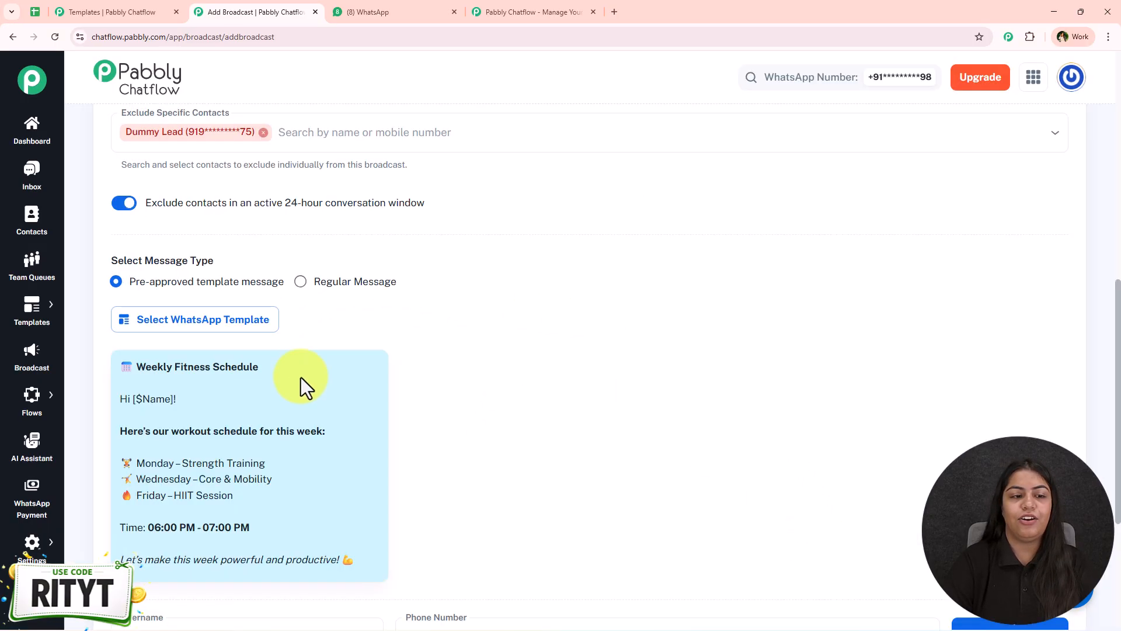
pyautogui.scroll(-2, 263, 339)
pyautogui.moveTo(147, 286); pyautogui.dragTo(131, 287)
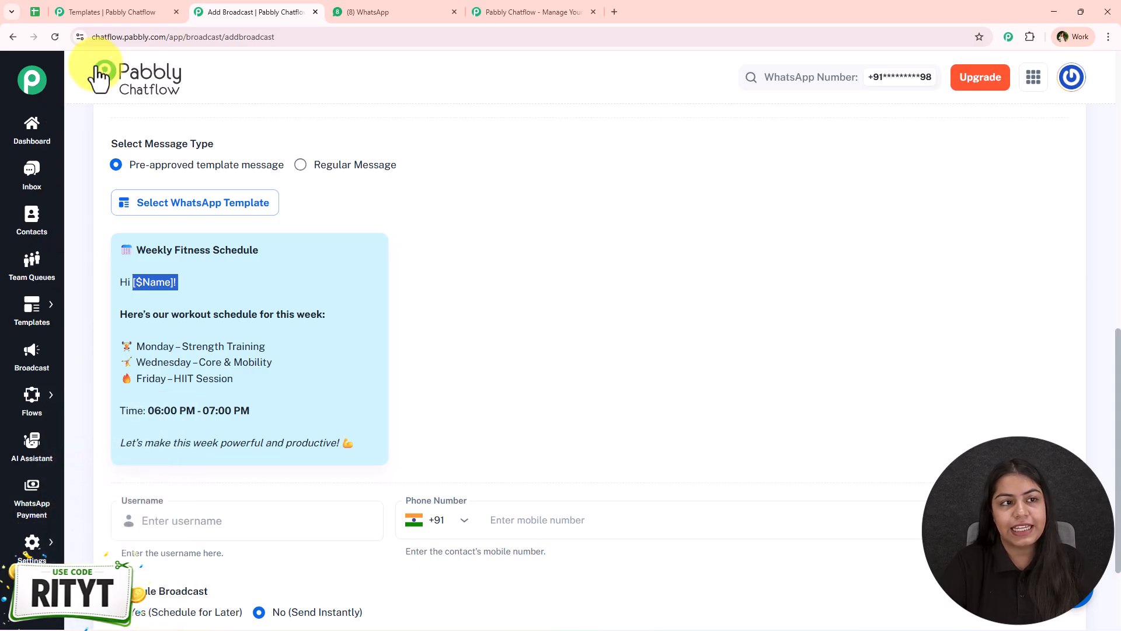
# Return to the Templates list of 82 approved templates
pyautogui.click(111, 12)
pyautogui.moveTo(32, 542)
pyautogui.moveTo(129, 478); pyautogui.dragTo(362, 486)
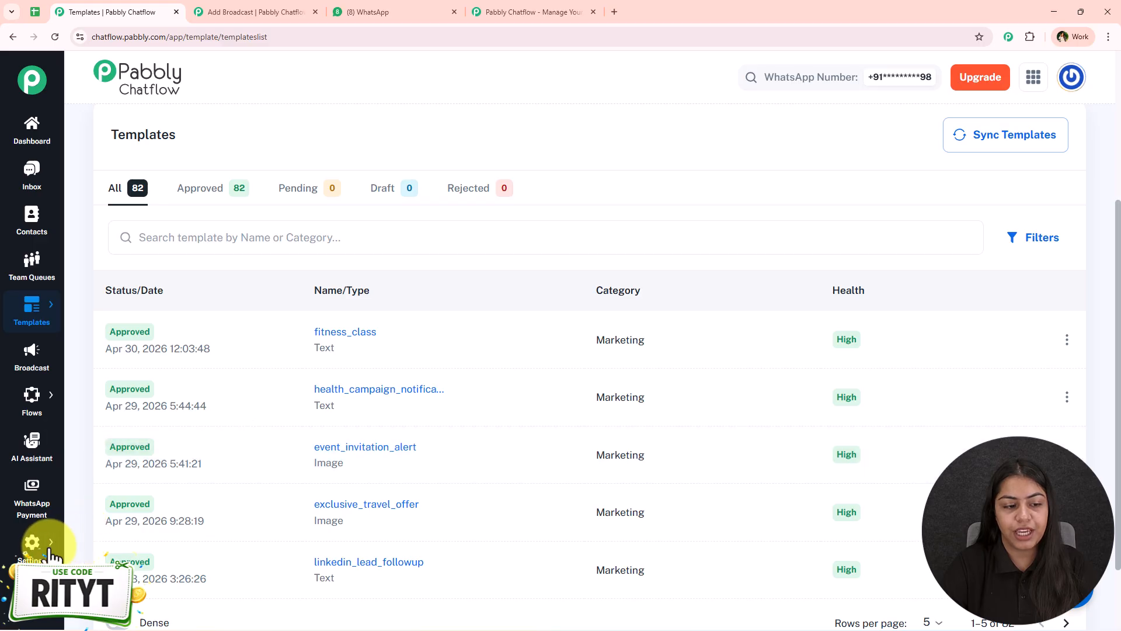
# Open Settings > Contact Custom Fields, copy a field name, and add a blank field row after Places
pyautogui.moveTo(32, 542)
pyautogui.click(151, 459)
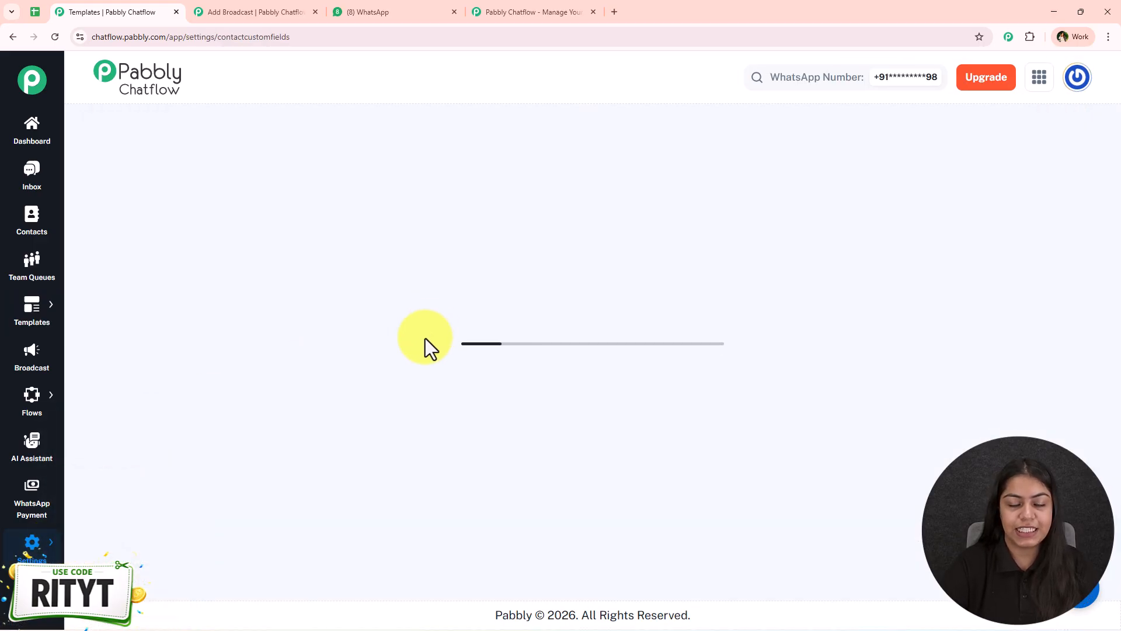
pyautogui.scroll(-2, 268, 180)
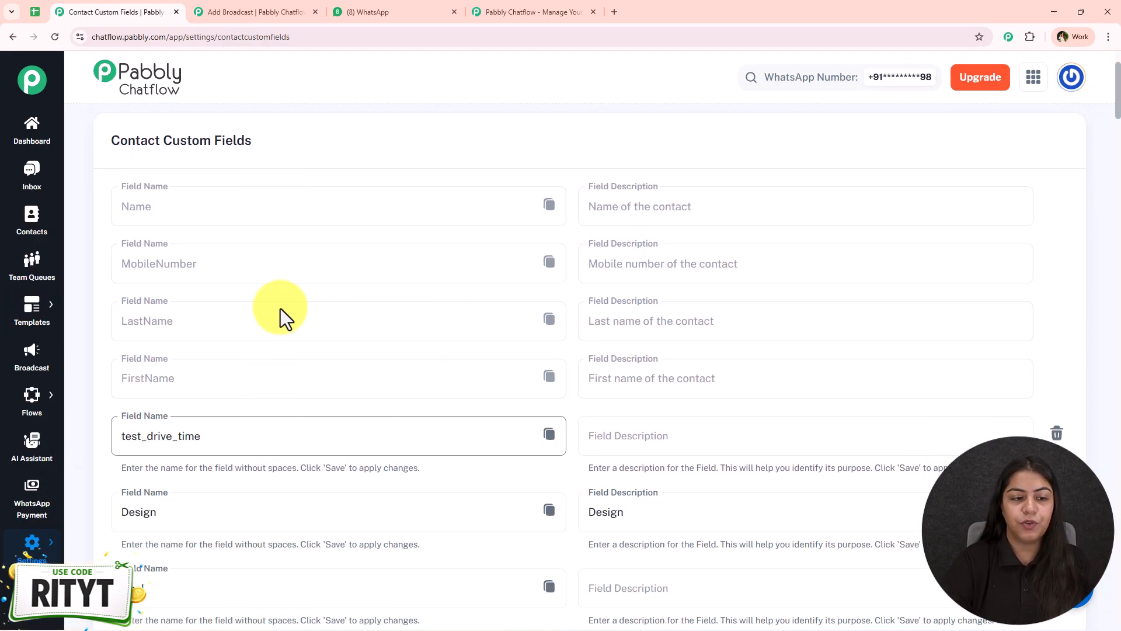
pyautogui.click(549, 262)
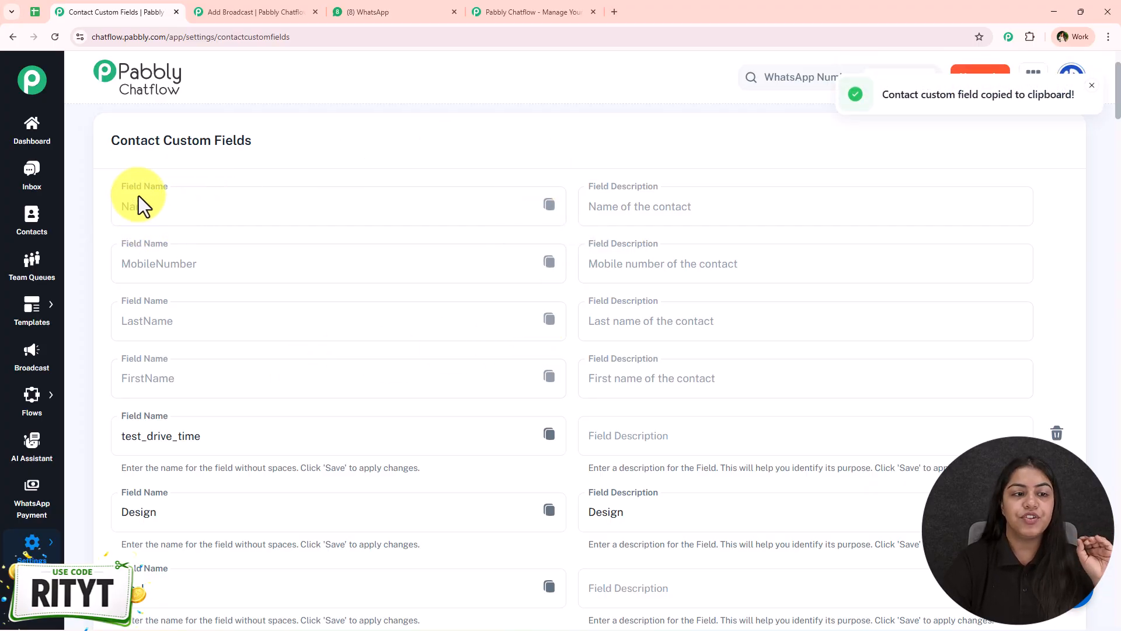
pyautogui.scroll(-2, 175, 384)
pyautogui.click(1092, 86)
pyautogui.scroll(-2, 374, 444)
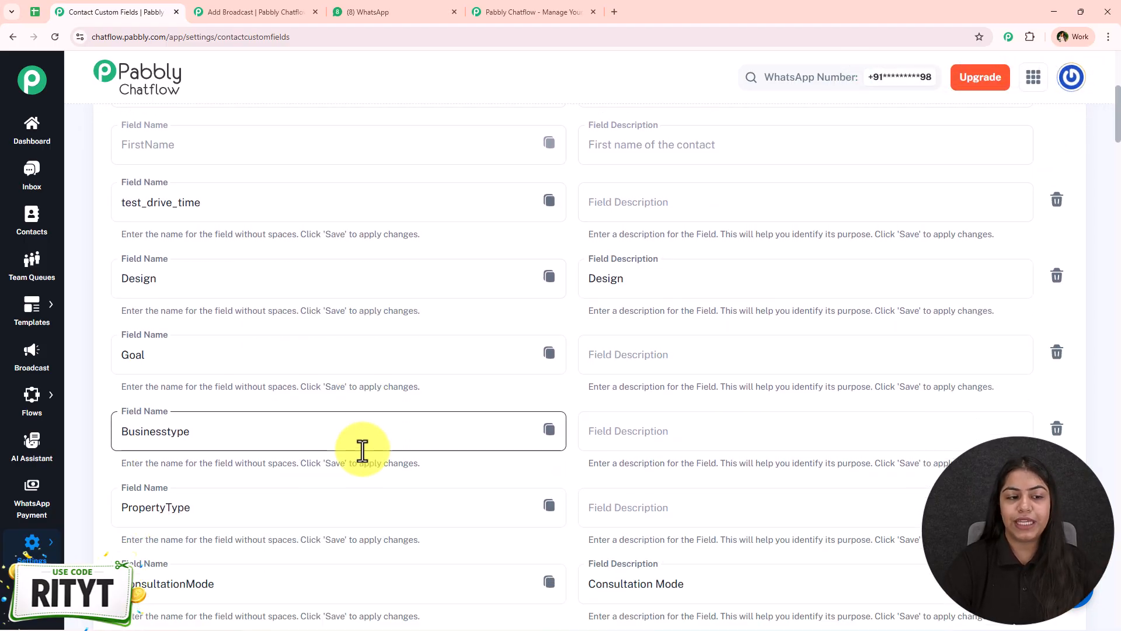
pyautogui.scroll(-6, 298, 385)
pyautogui.scroll(-20, 296, 386)
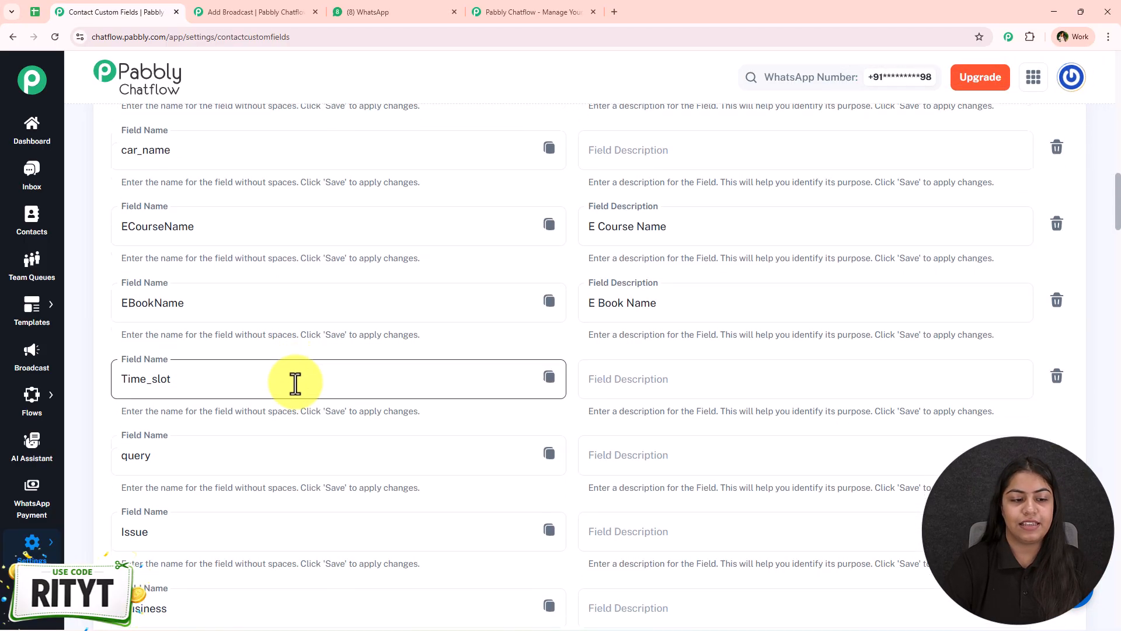
pyautogui.scroll(-20, 561, 464)
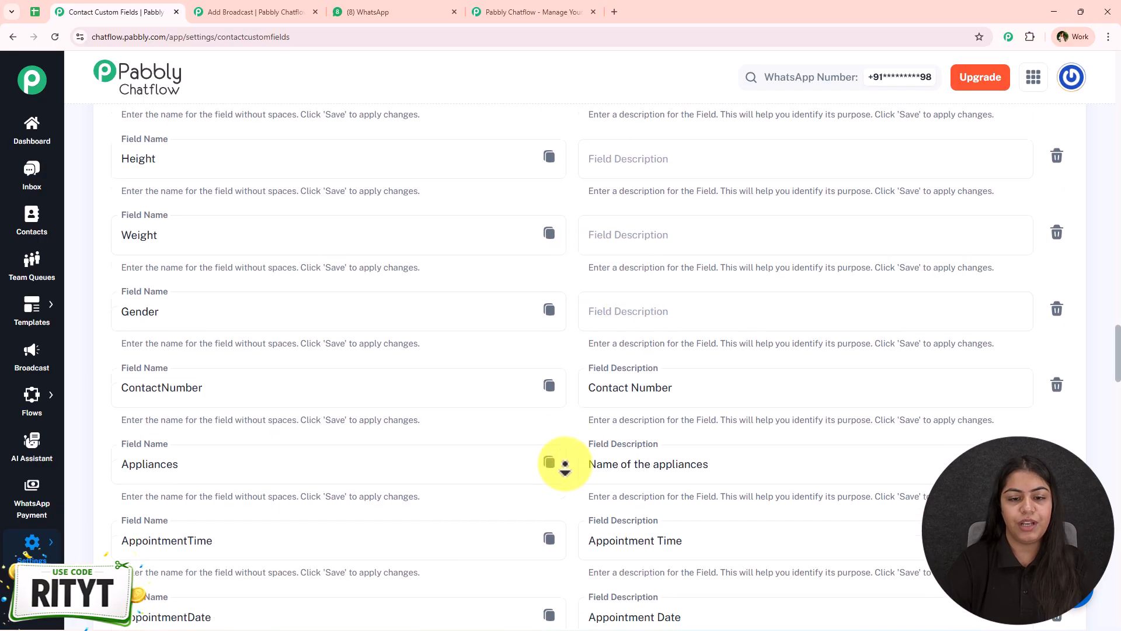
pyautogui.click(125, 483)
pyautogui.scroll(-2, 350, 455)
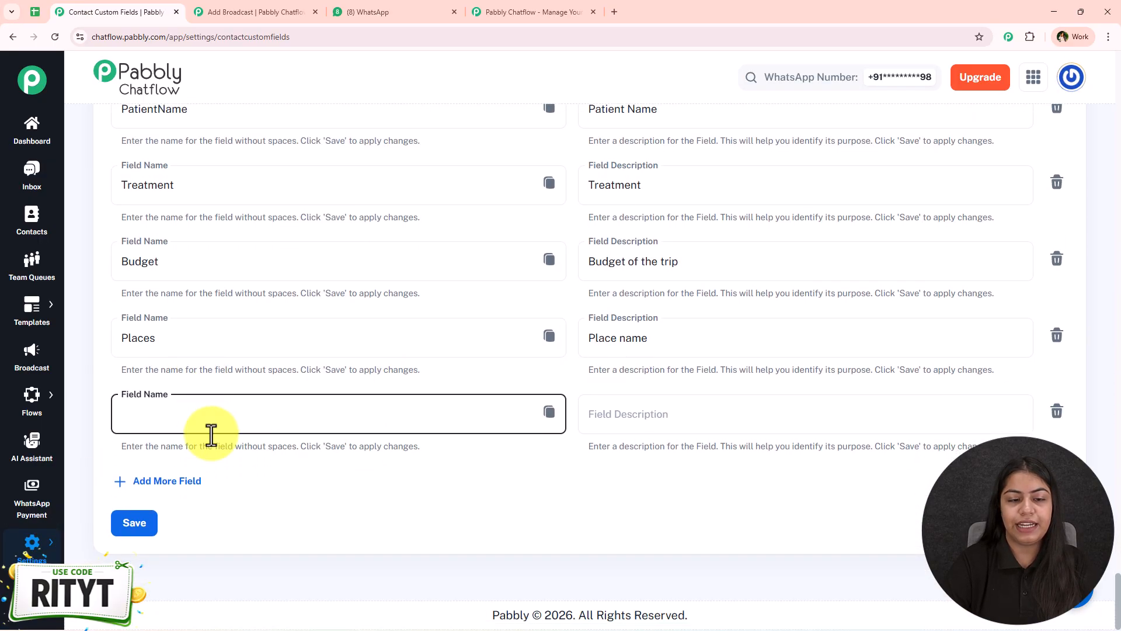
# Copy the Budget custom field name from Contact Custom Fields
pyautogui.click(551, 412)
pyautogui.click(277, 10)
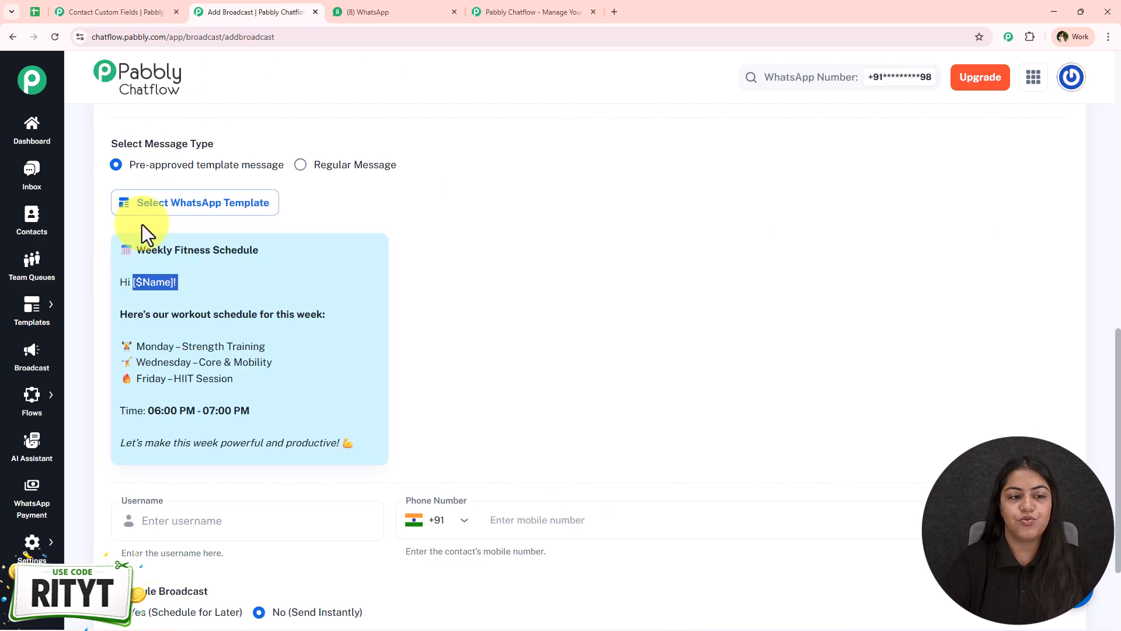
pyautogui.click(117, 11)
pyautogui.click(456, 416)
pyautogui.scroll(2, 456, 416)
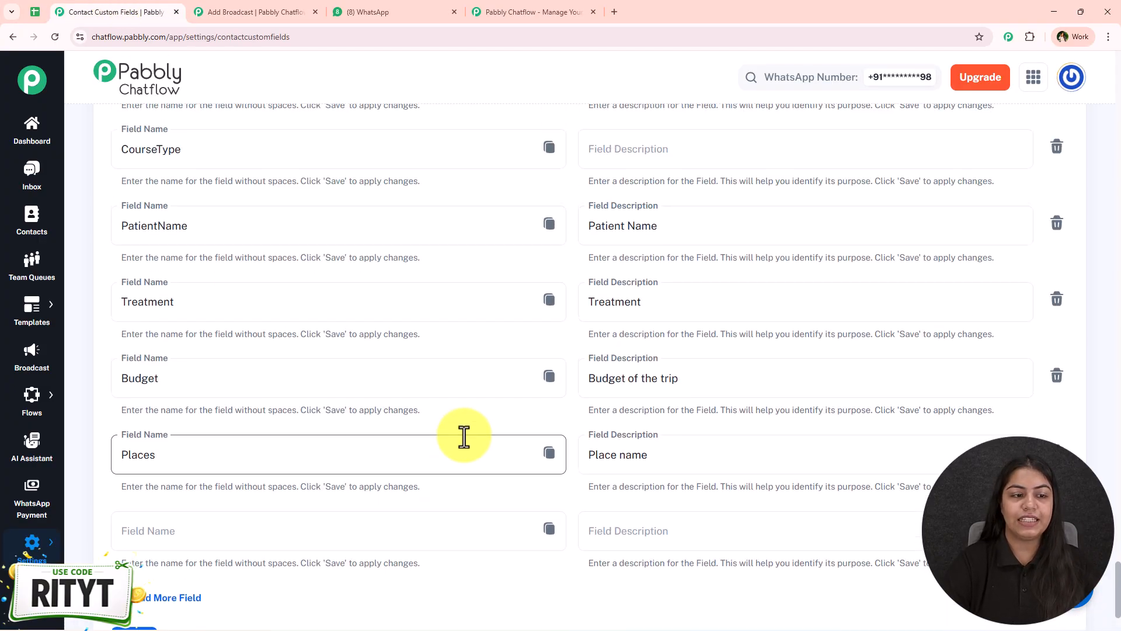
pyautogui.click(550, 386)
# Try $Budget in fitness_class's Body Field 1, then discard it, keeping 'Hi [$Name]!'
pyautogui.click(204, 10)
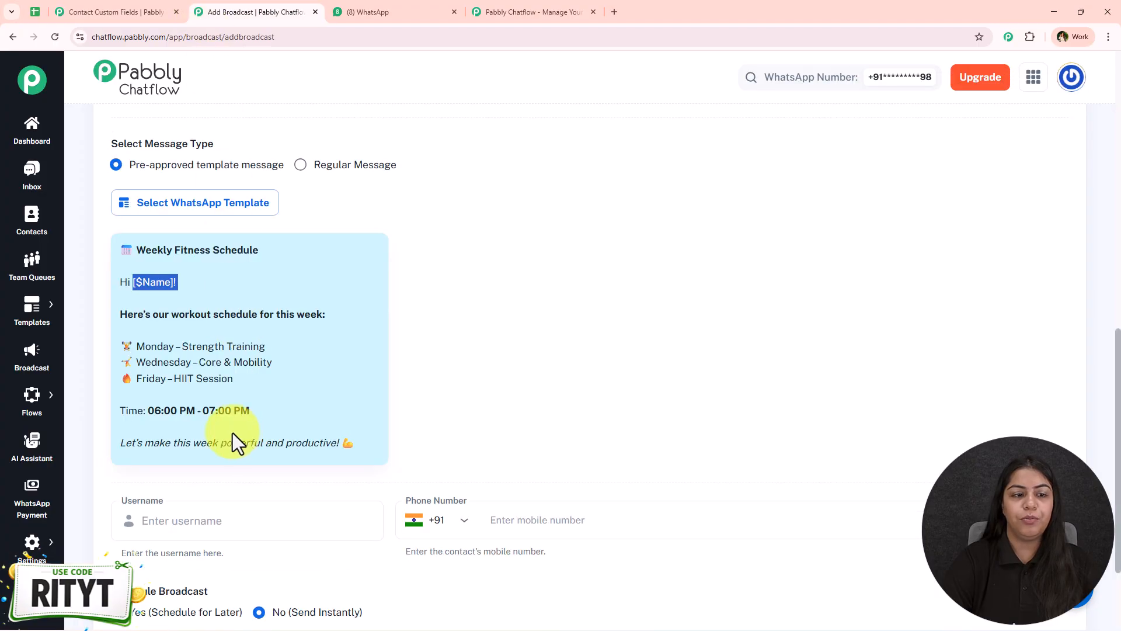
pyautogui.click(236, 213)
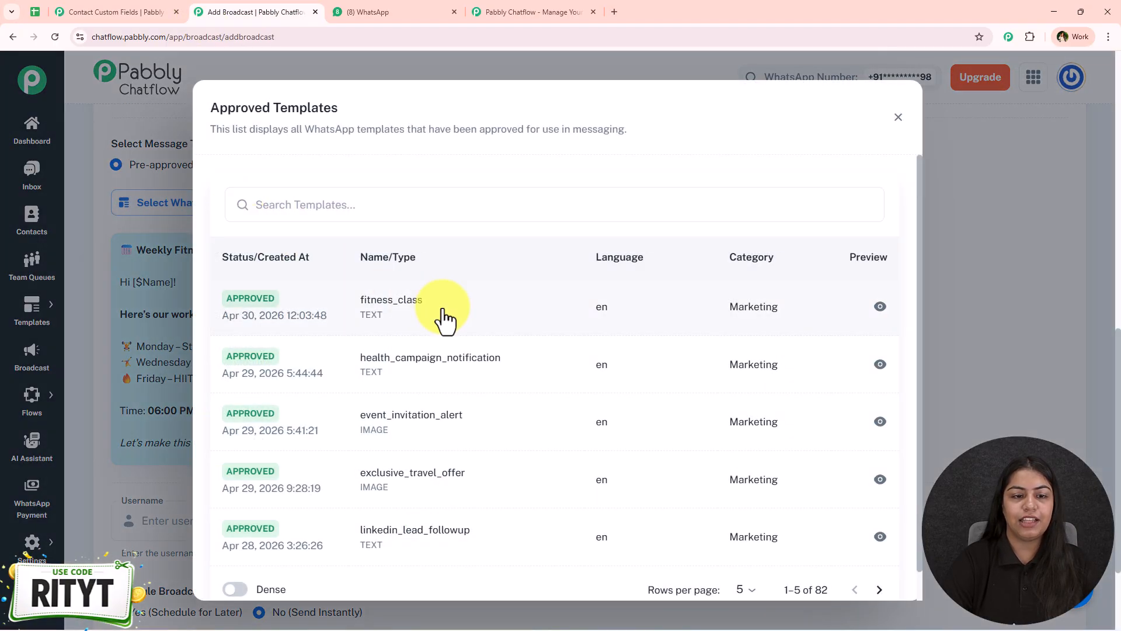
pyautogui.click(441, 310)
pyautogui.moveTo(286, 216); pyautogui.dragTo(211, 219)
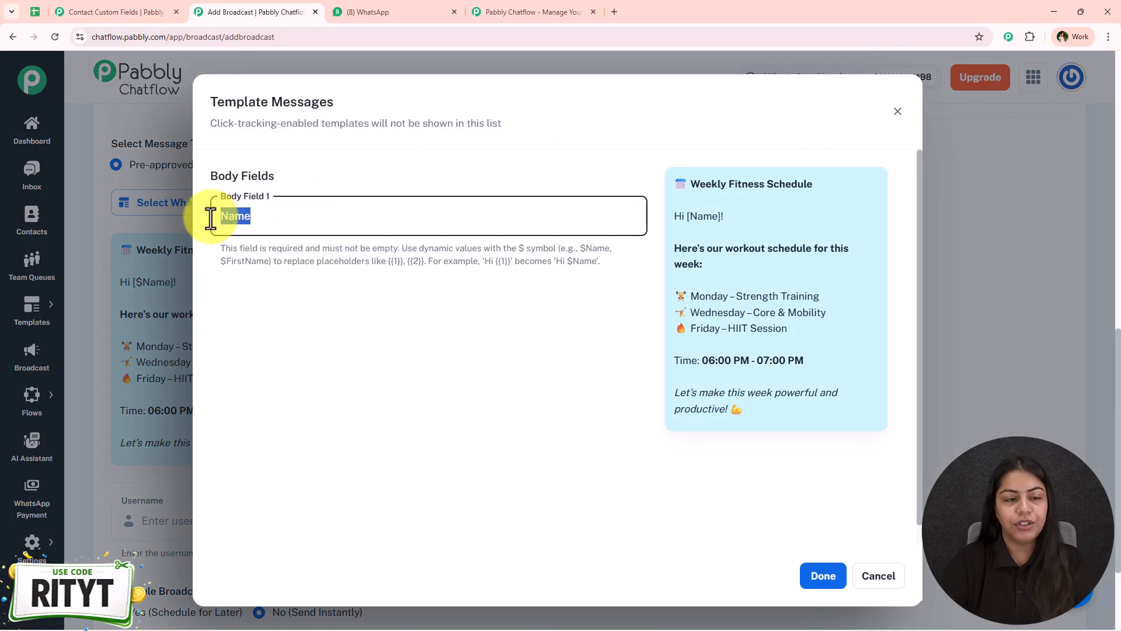
pyautogui.hotkey('ctrl', 'v')
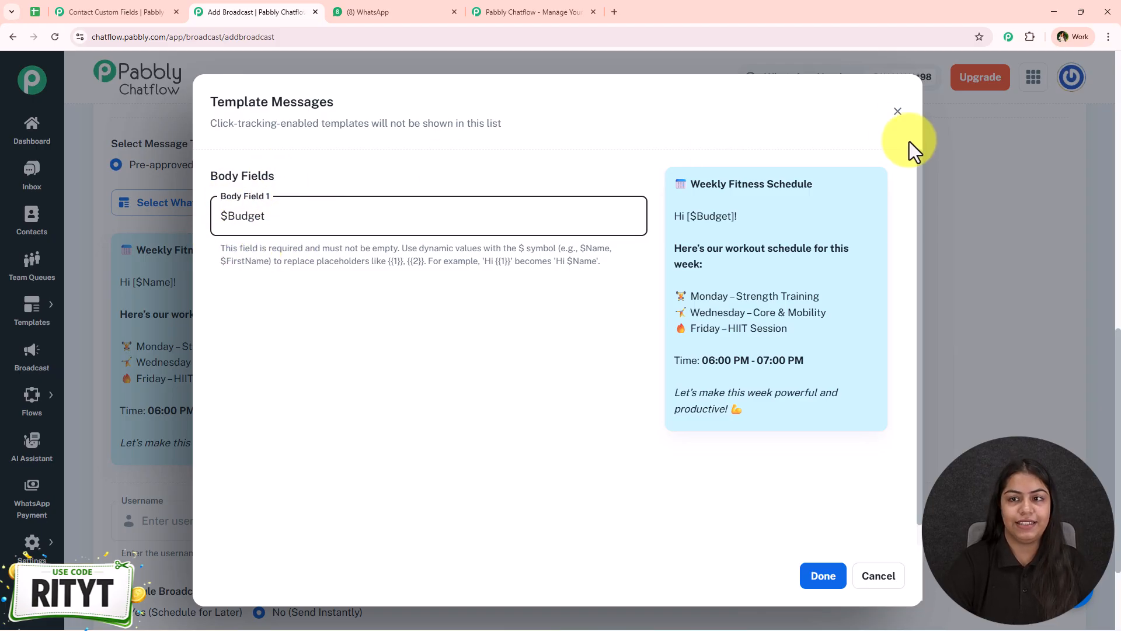
pyautogui.click(898, 111)
pyautogui.click(898, 114)
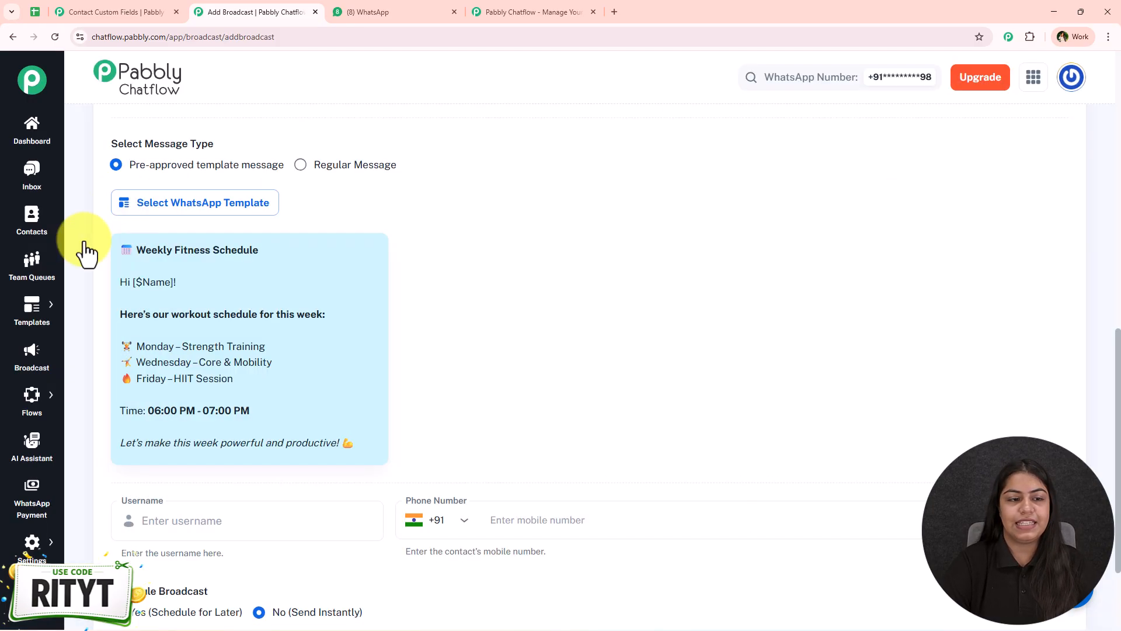
# Send a test of the broadcast to username 'New User' at the test phone number
pyautogui.scroll(-3, 258, 310)
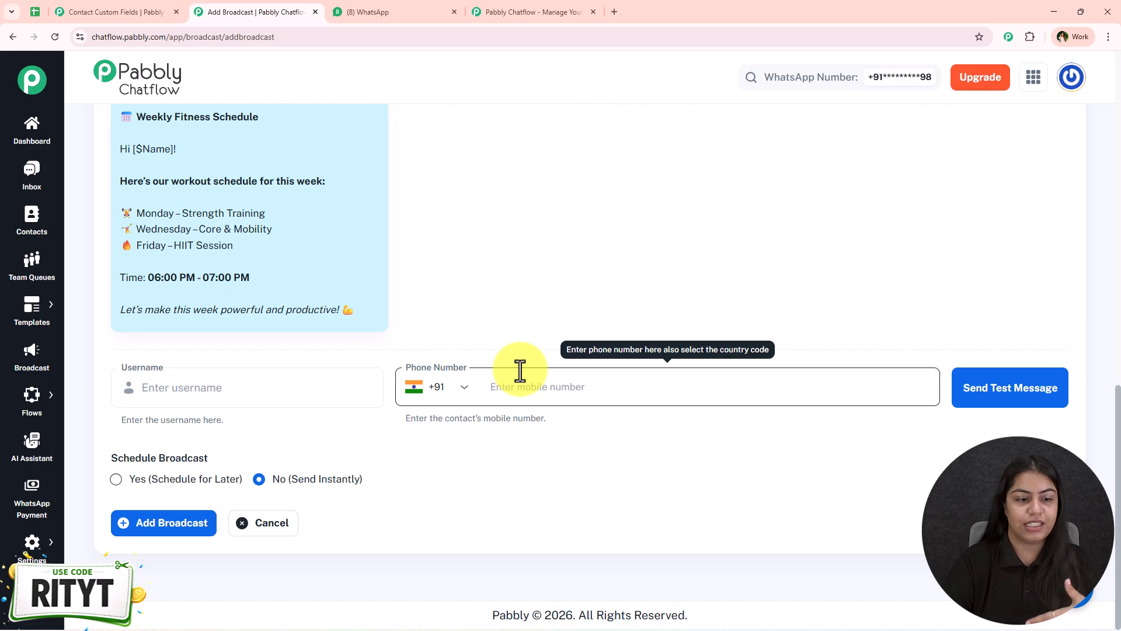
pyautogui.click(188, 400)
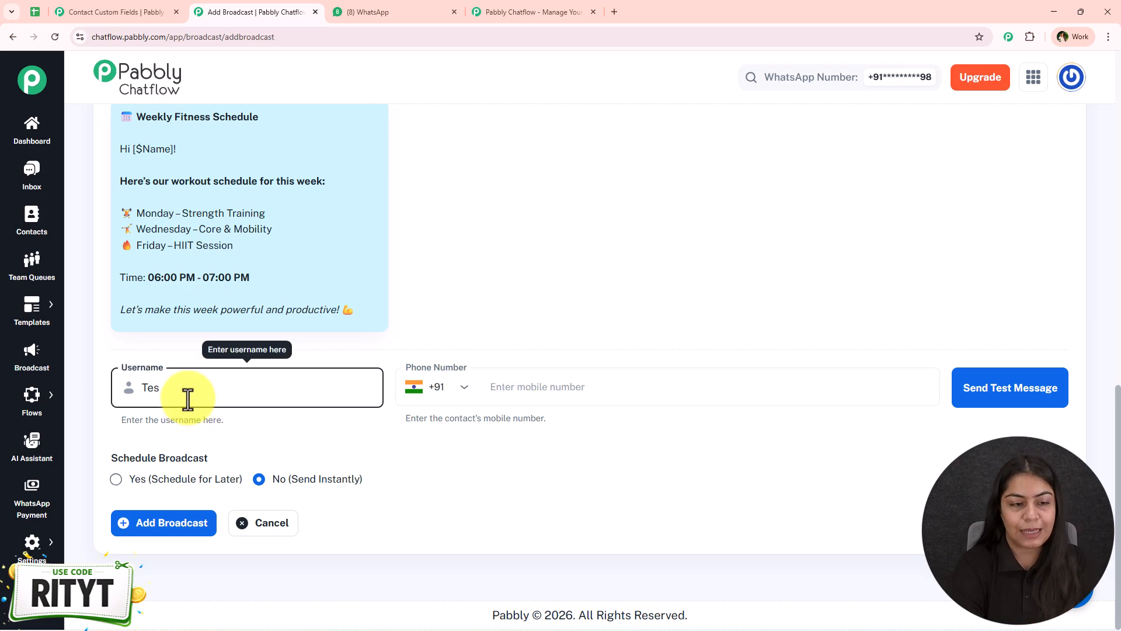
pyautogui.write('New User')
pyautogui.click(530, 371)
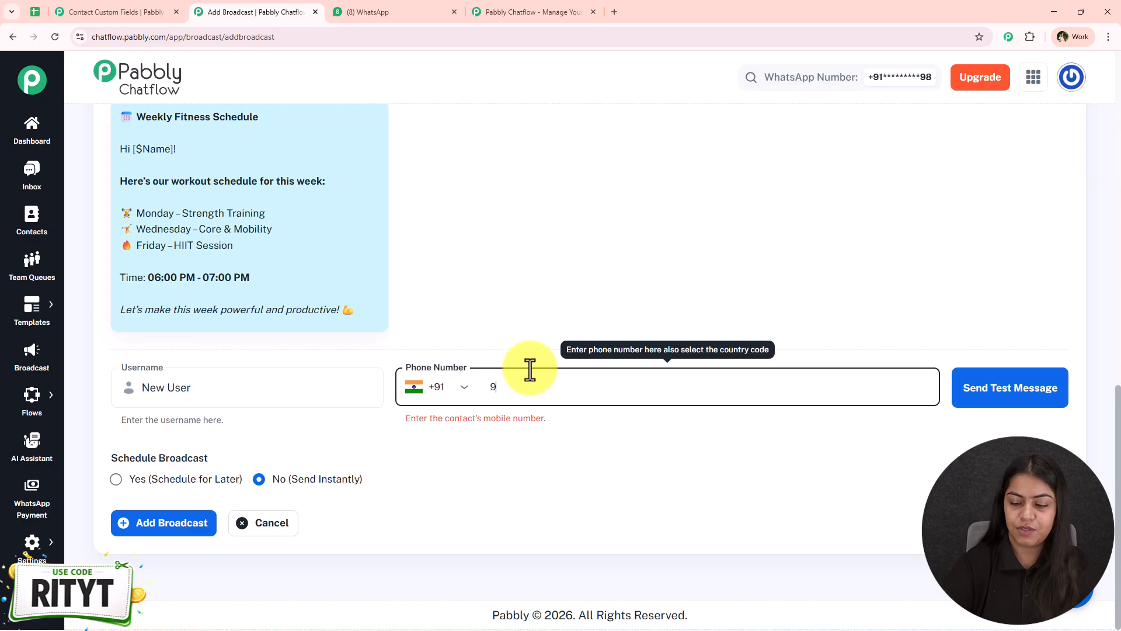
pyautogui.click(1019, 406)
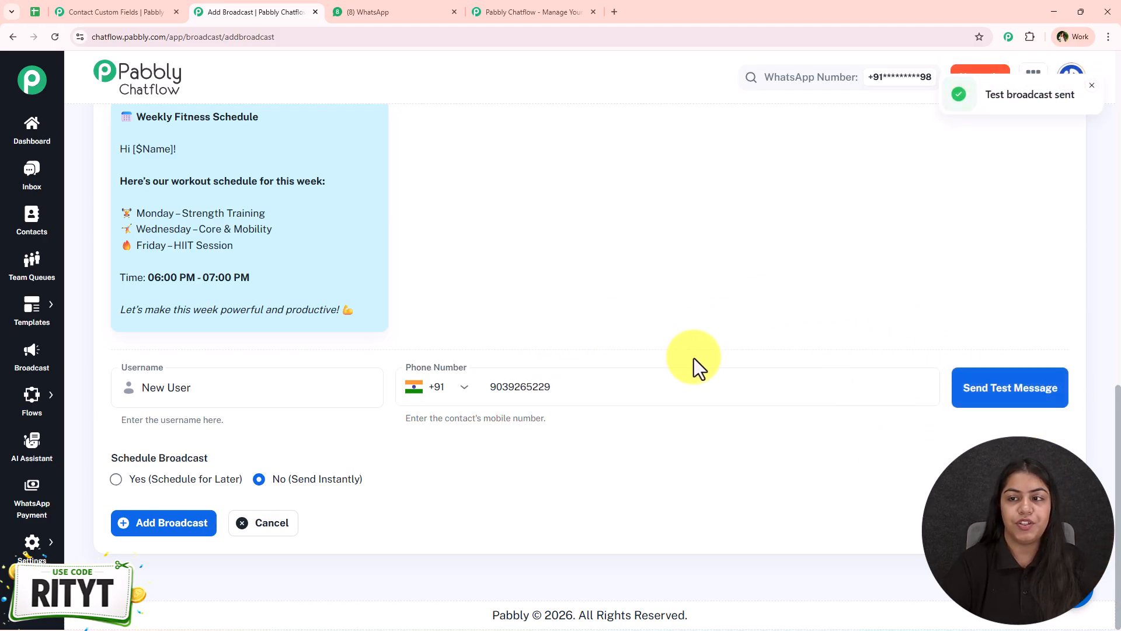
pyautogui.click(388, 4)
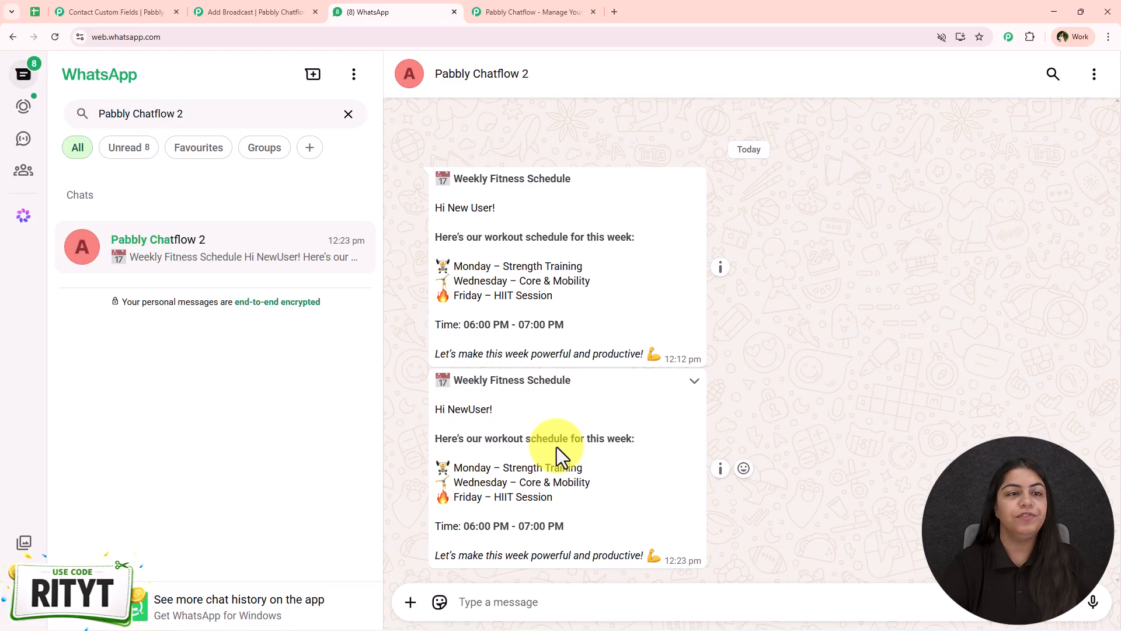
pyautogui.click(251, 11)
pyautogui.moveTo(600, 395); pyautogui.dragTo(486, 397)
pyautogui.press('BackSpace')
pyautogui.write('9999999999')
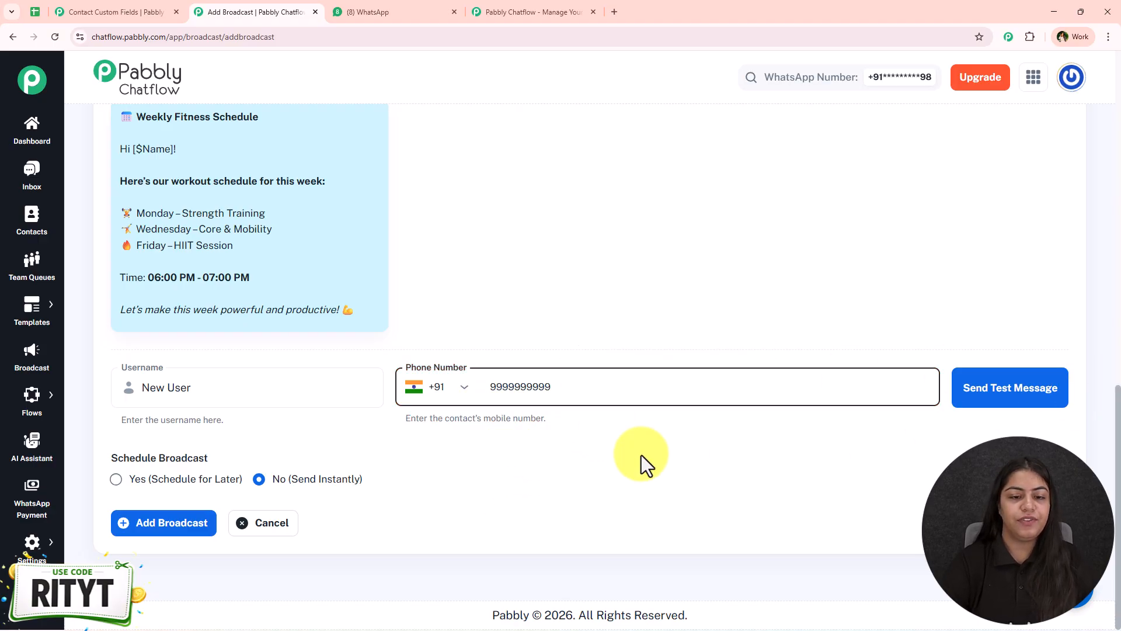
# Set the broadcast to Yes, Schedule for Later
pyautogui.click(173, 486)
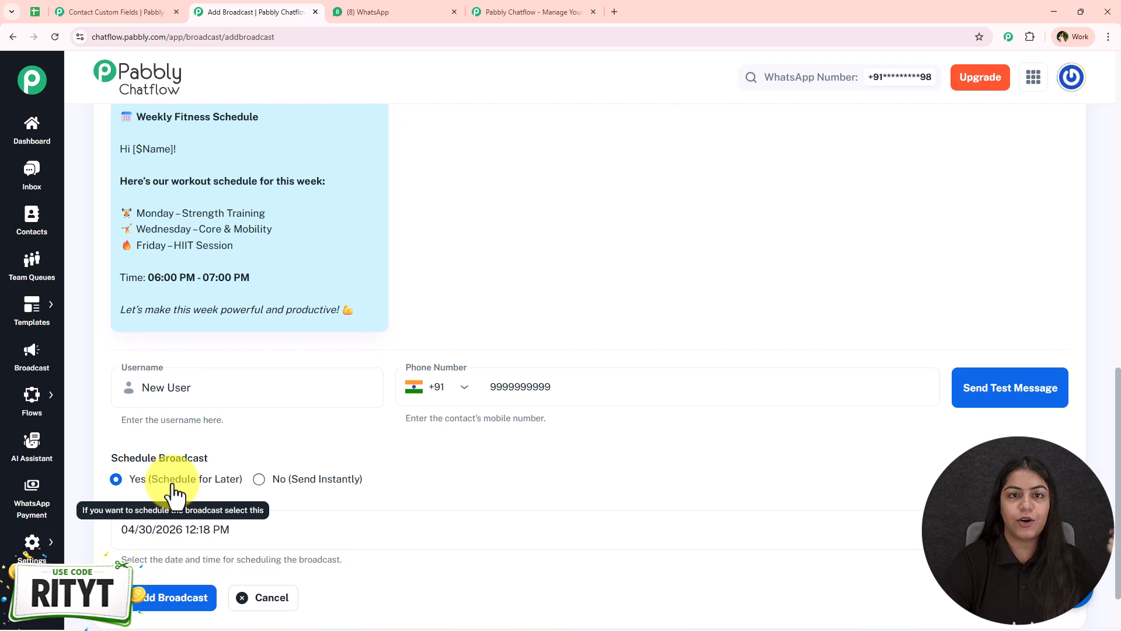
pyautogui.scroll(-2, 350, 502)
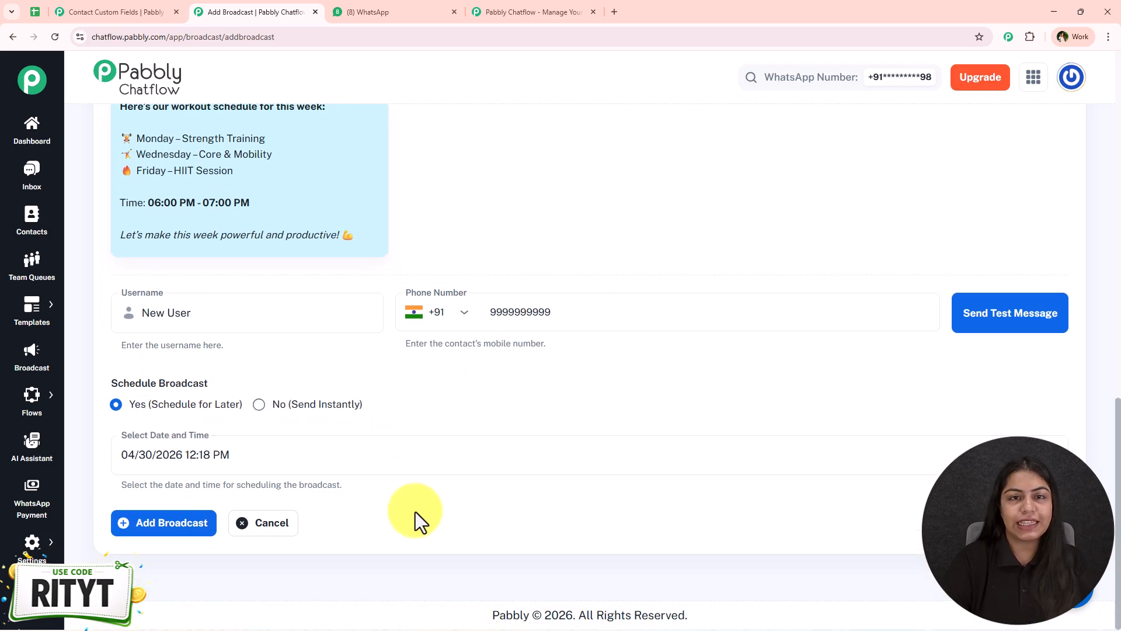
pyautogui.click(343, 403)
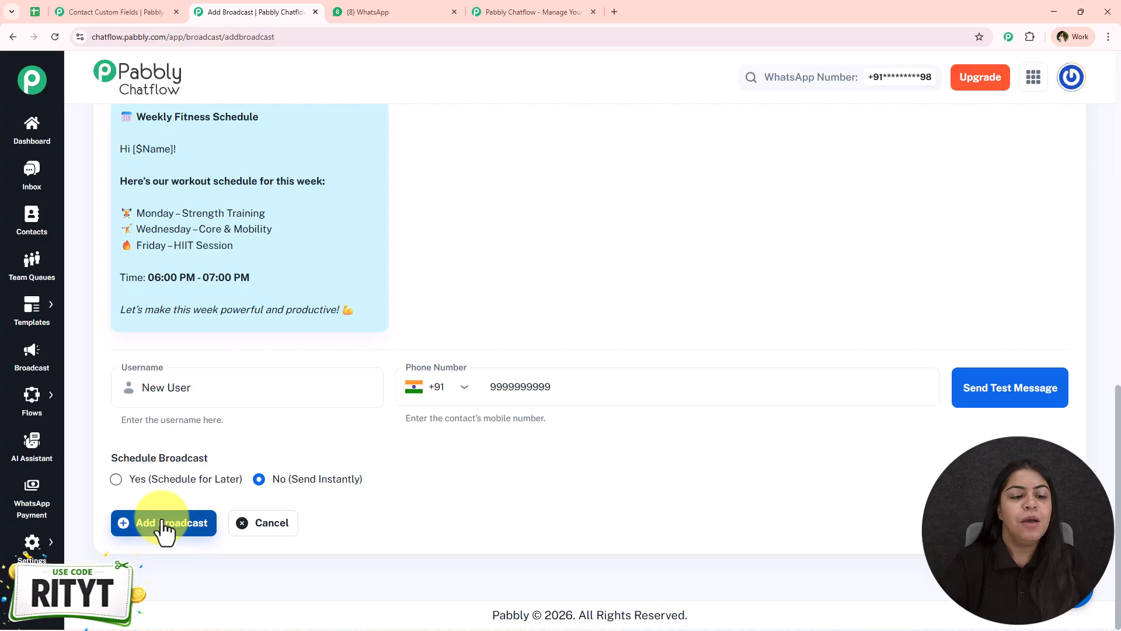
pyautogui.click(178, 480)
pyautogui.scroll(-2, 289, 409)
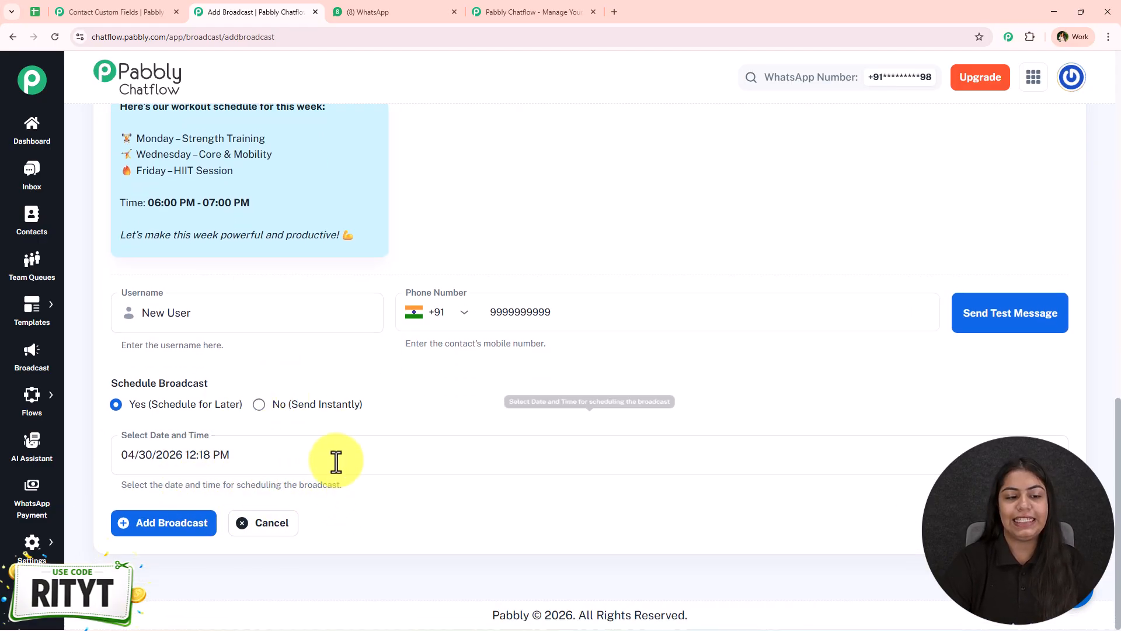
# Set the send time to May 2, 2026 at 12:00 PM and add the broadcast
pyautogui.click(1058, 447)
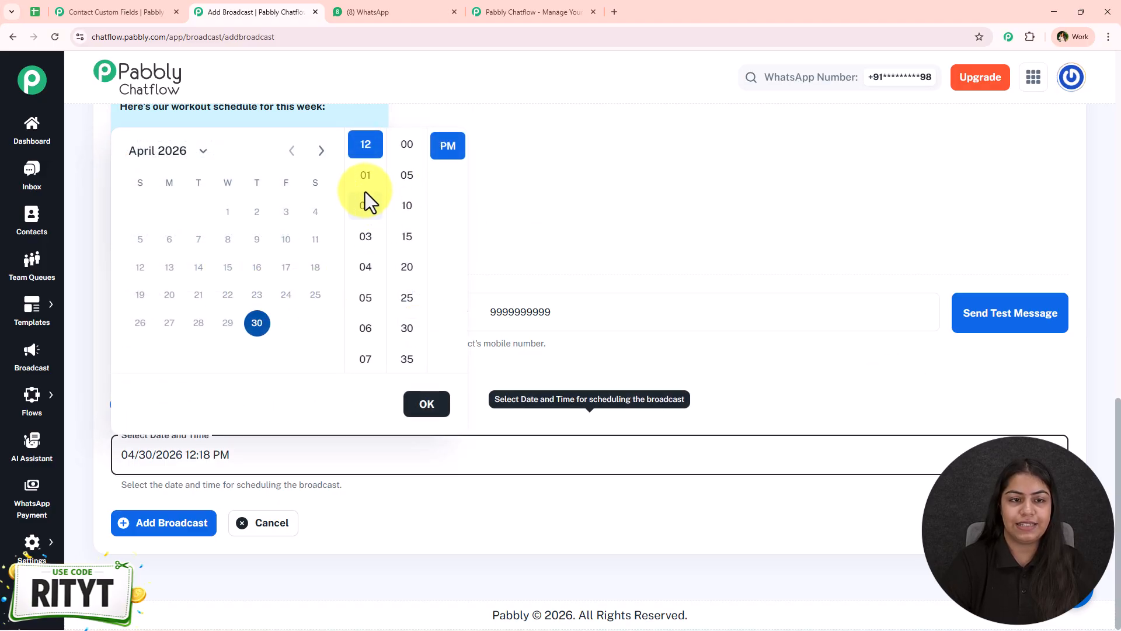
pyautogui.click(321, 151)
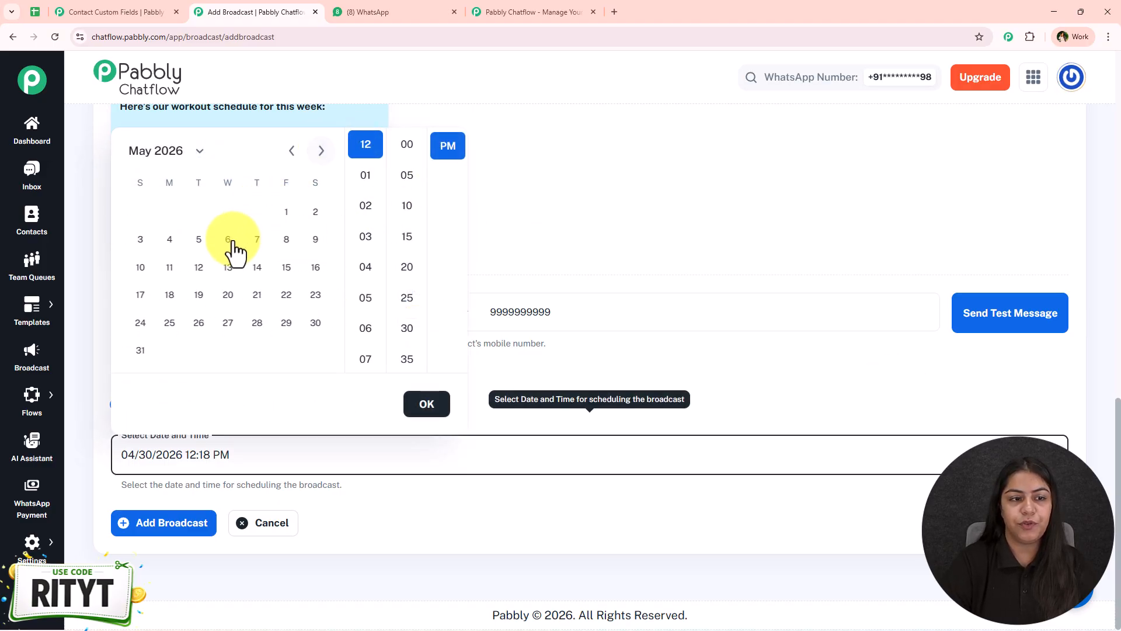
pyautogui.click(315, 212)
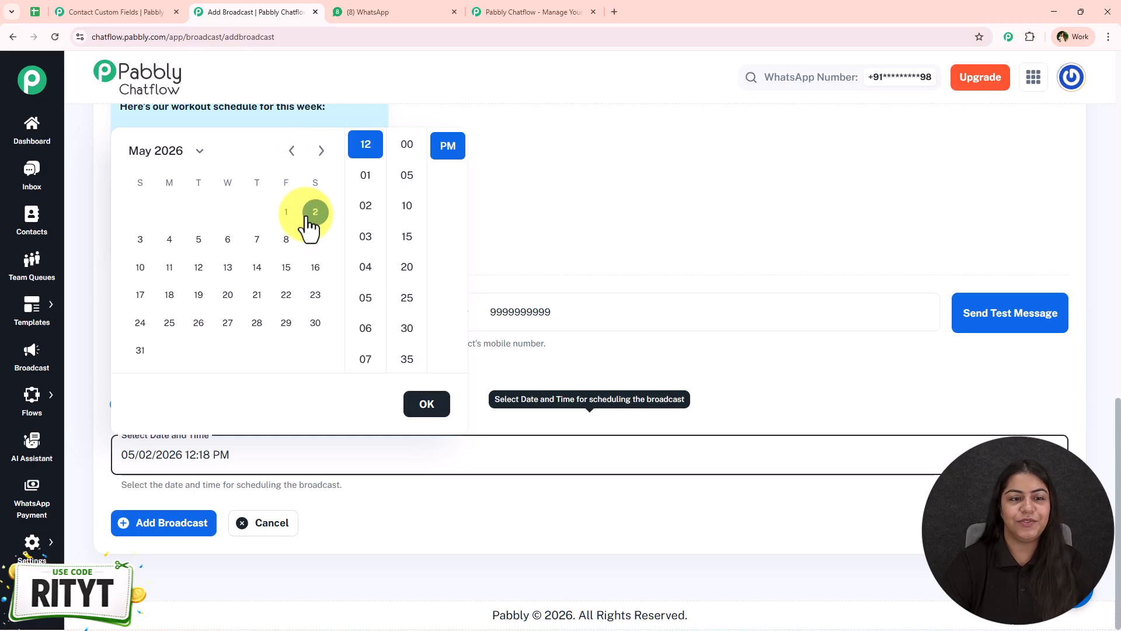
pyautogui.click(411, 149)
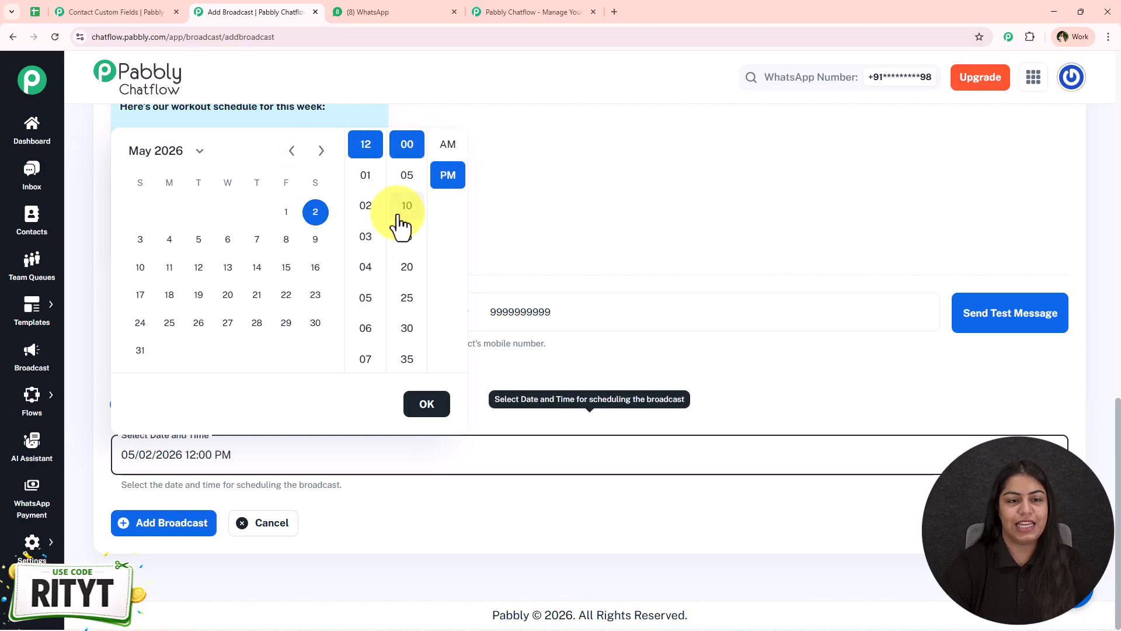
pyautogui.click(426, 404)
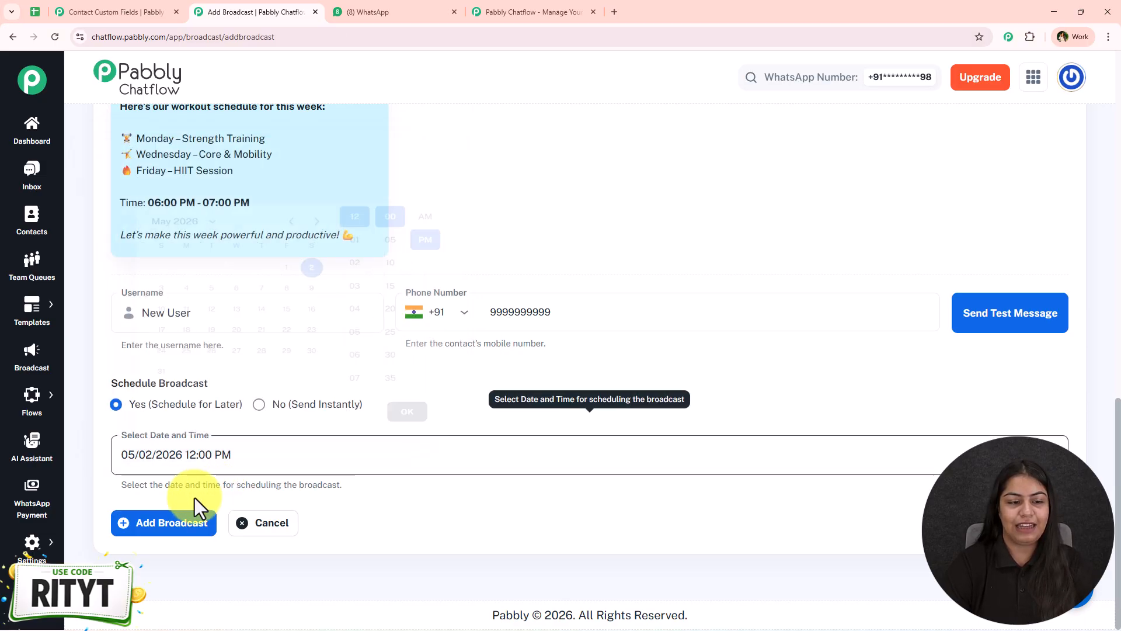
pyautogui.click(159, 525)
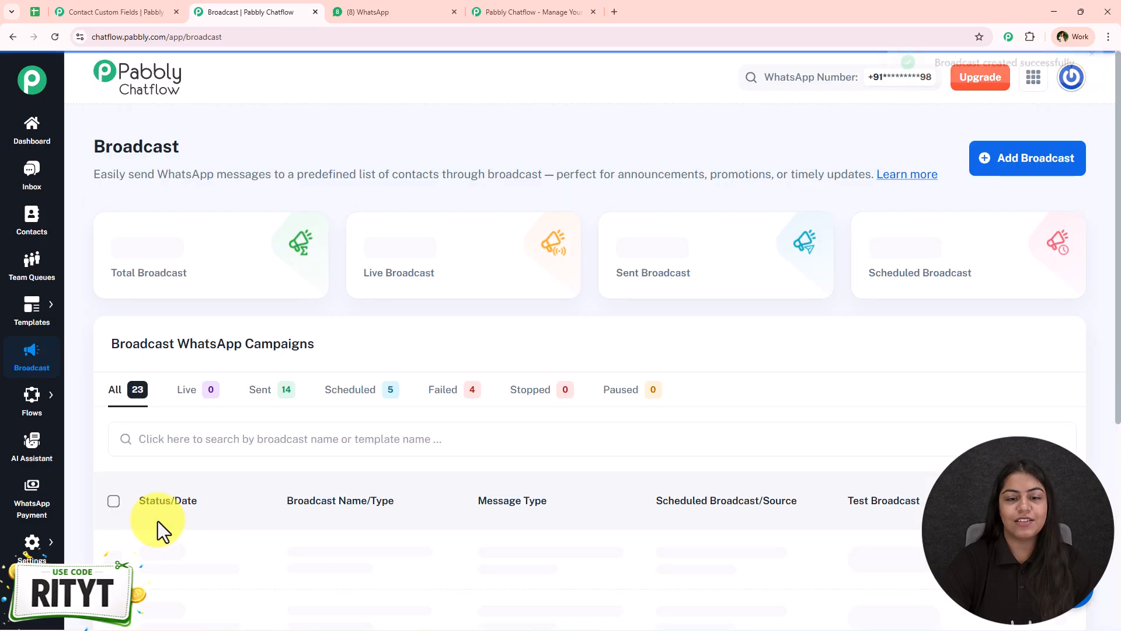
# Verify Fitness Schedule shows Scheduled for May 02, 2026 12:00 PM, viewing then closing its report
pyautogui.scroll(-3, 724, 394)
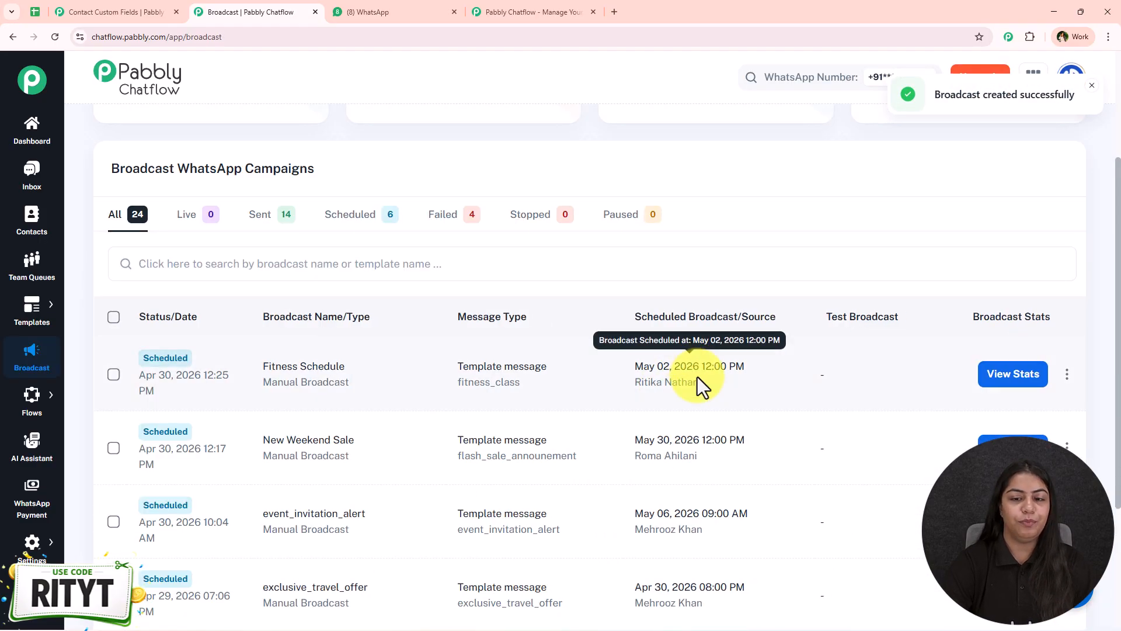
pyautogui.tripleClick(260, 383)
pyautogui.moveTo(434, 369); pyautogui.dragTo(543, 397)
pyautogui.click(870, 346)
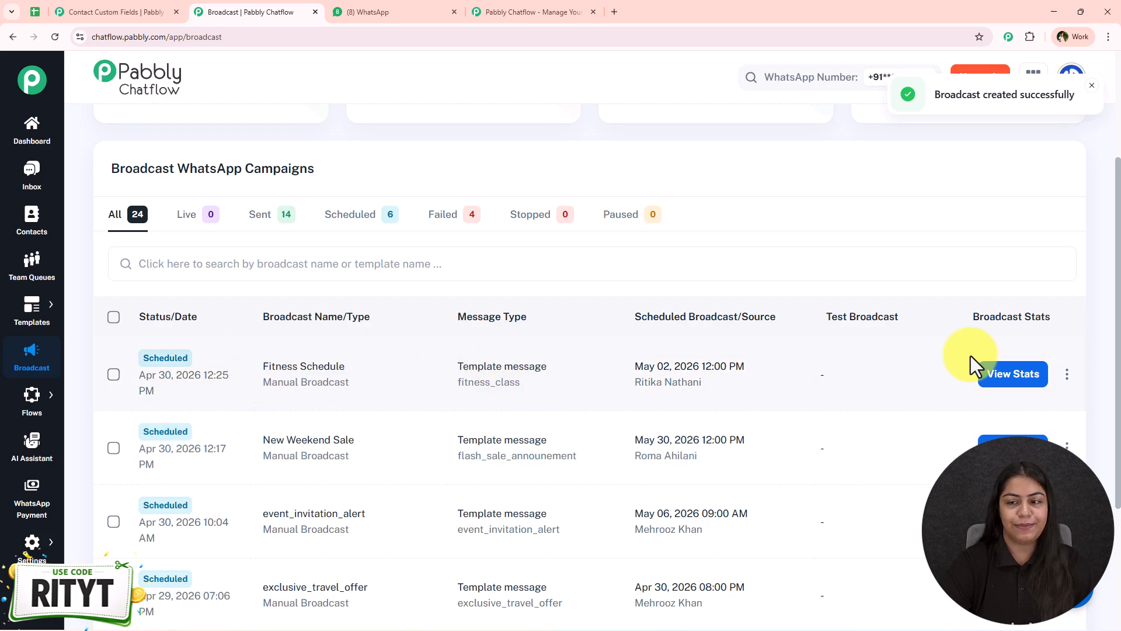
pyautogui.scroll(-3, 538, 336)
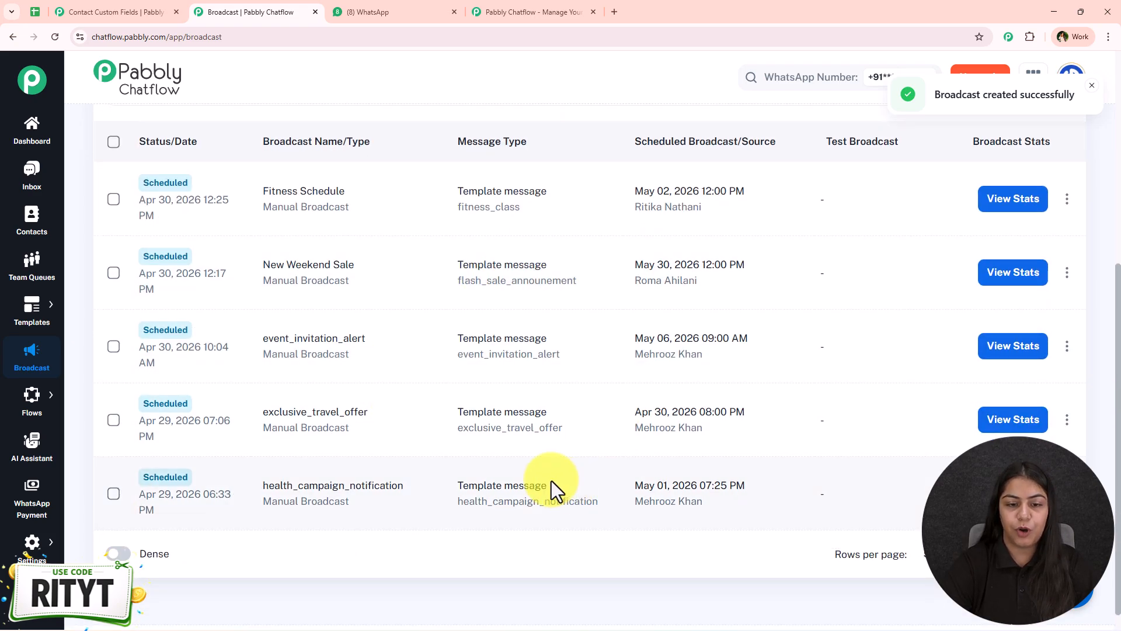
pyautogui.scroll(2, 526, 409)
pyautogui.scroll(1, 496, 286)
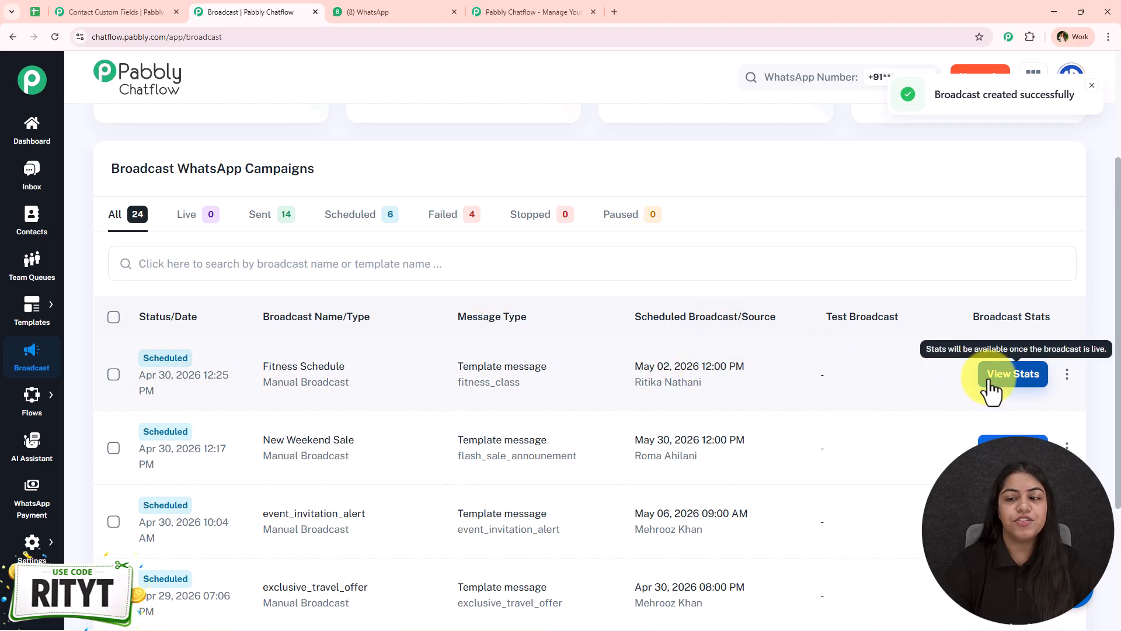
pyautogui.click(1012, 376)
pyautogui.click(1098, 86)
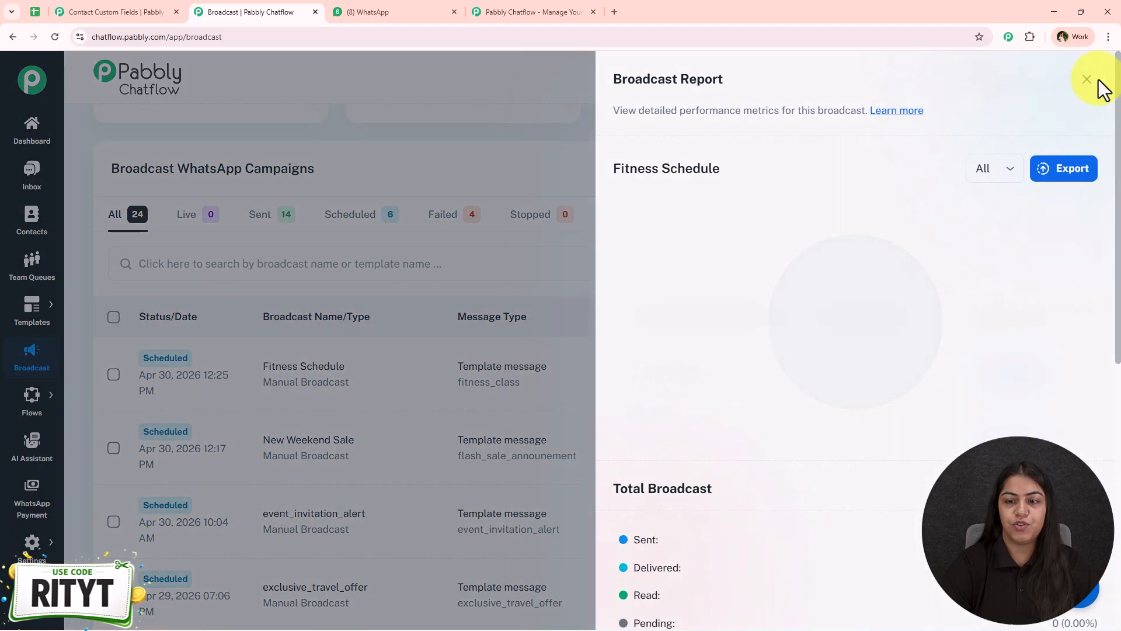
pyautogui.click(373, 169)
pyautogui.click(263, 221)
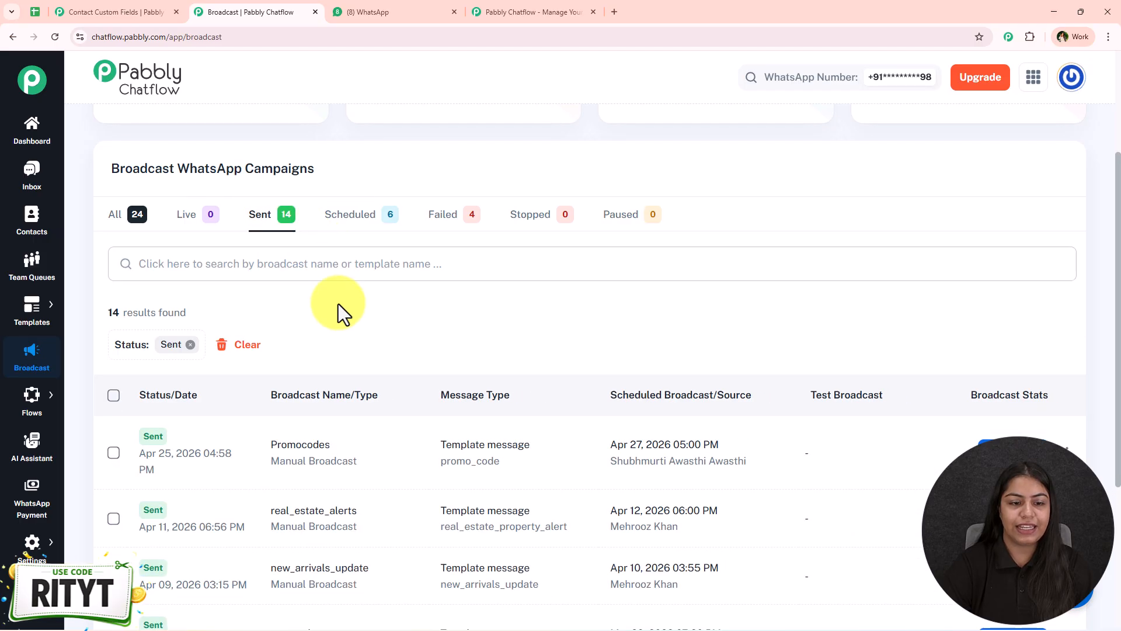
pyautogui.scroll(-1, 408, 380)
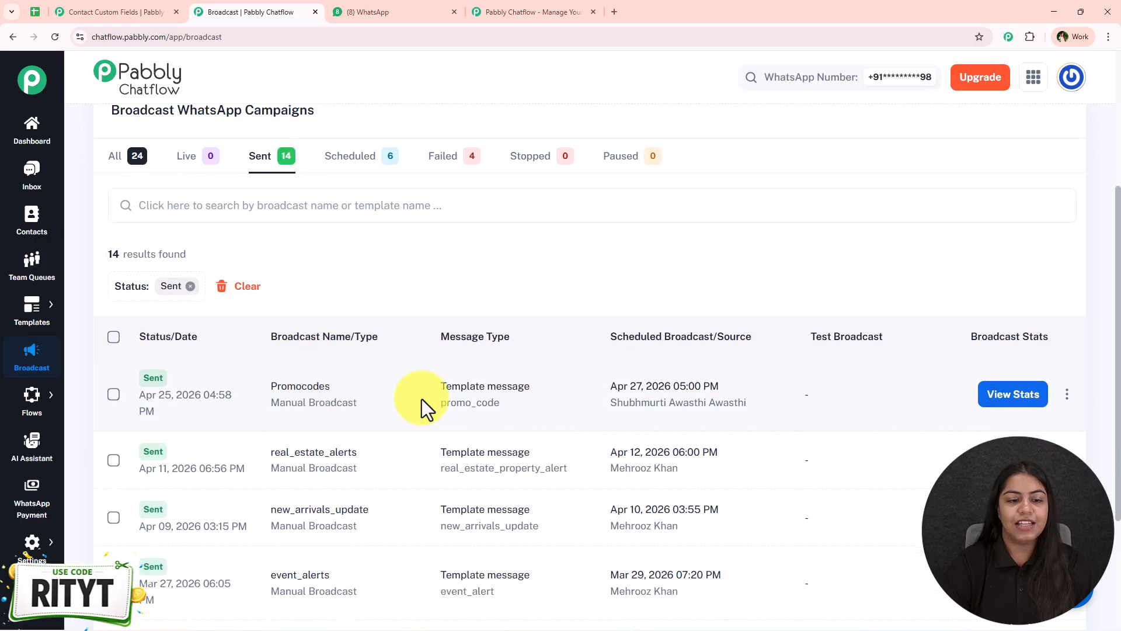
pyautogui.click(1019, 402)
pyautogui.scroll(-3, 996, 366)
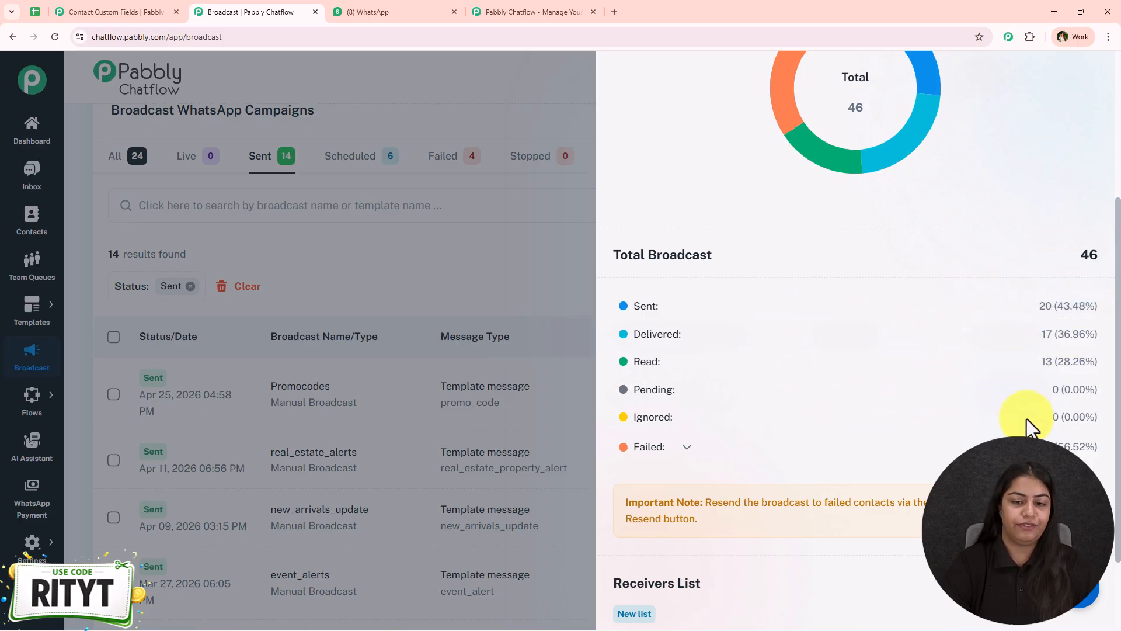
pyautogui.scroll(-2, 691, 408)
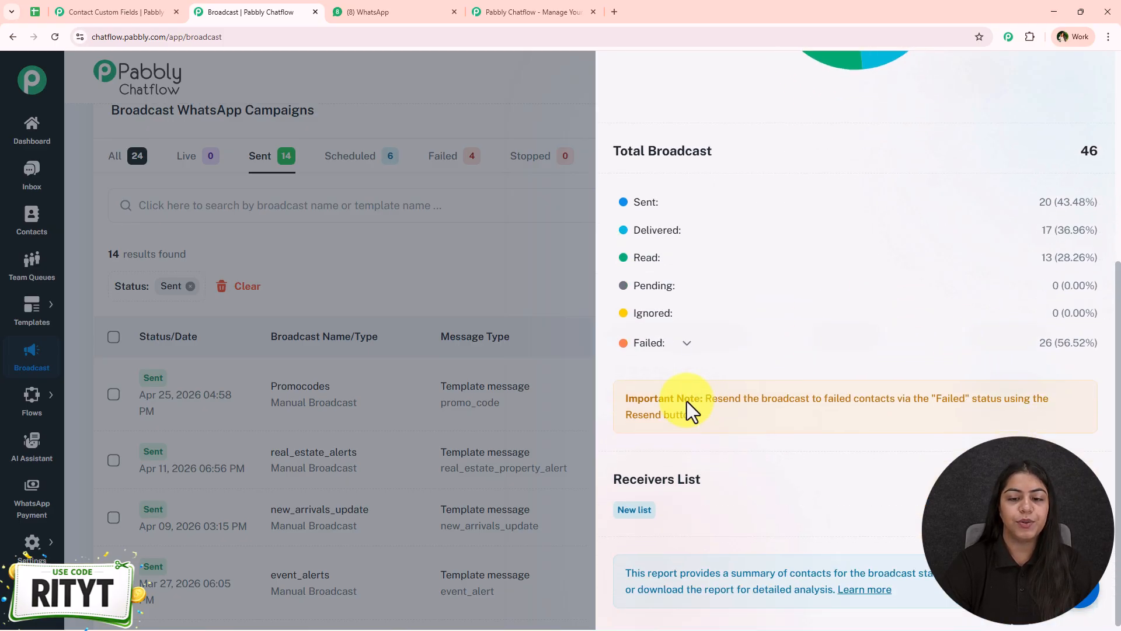
pyautogui.click(689, 343)
pyautogui.scroll(2, 761, 440)
pyautogui.scroll(1, 762, 439)
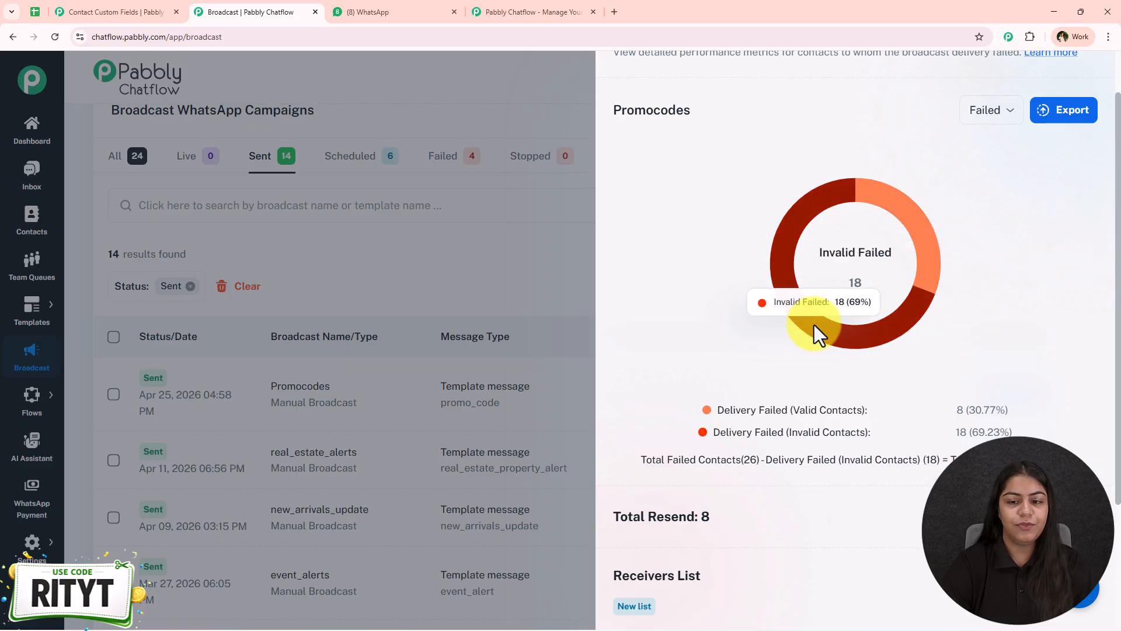
pyautogui.moveTo(790, 418); pyautogui.dragTo(864, 413)
pyautogui.moveTo(710, 435); pyautogui.dragTo(792, 434)
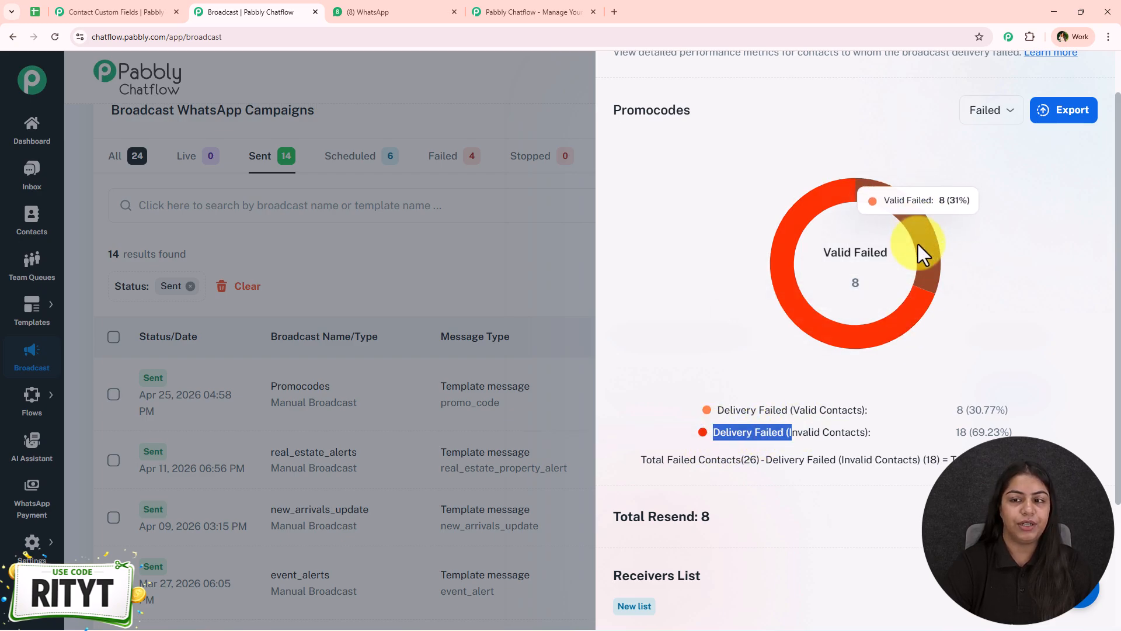
pyautogui.scroll(2, 1075, 86)
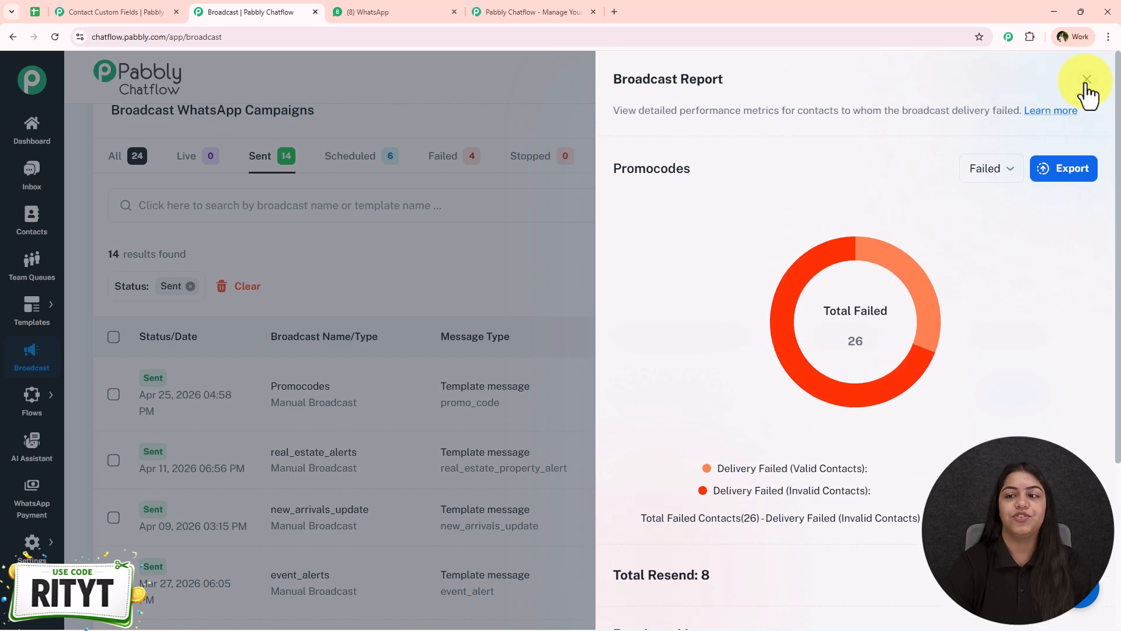
pyautogui.click(1082, 95)
pyautogui.scroll(4, 214, 286)
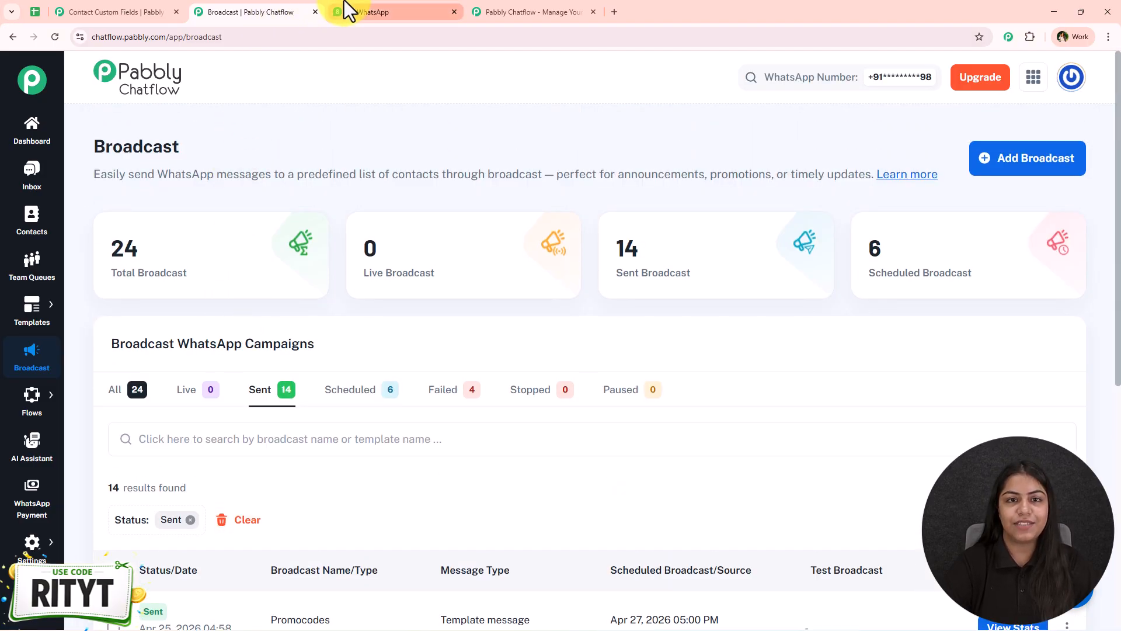
pyautogui.click(374, 11)
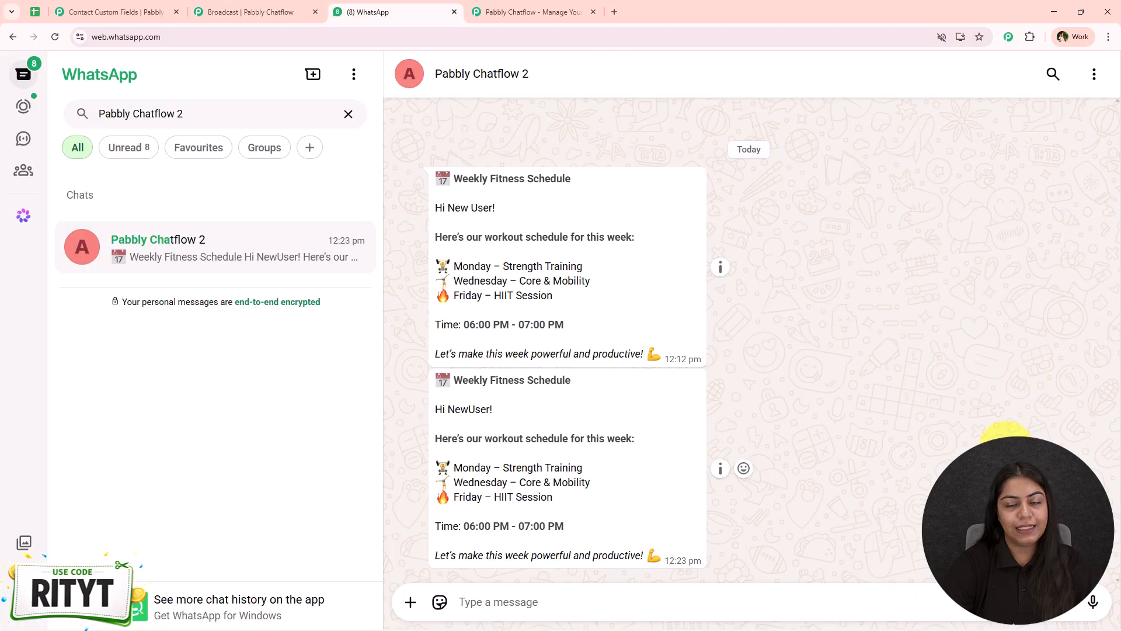
pyautogui.click(208, 4)
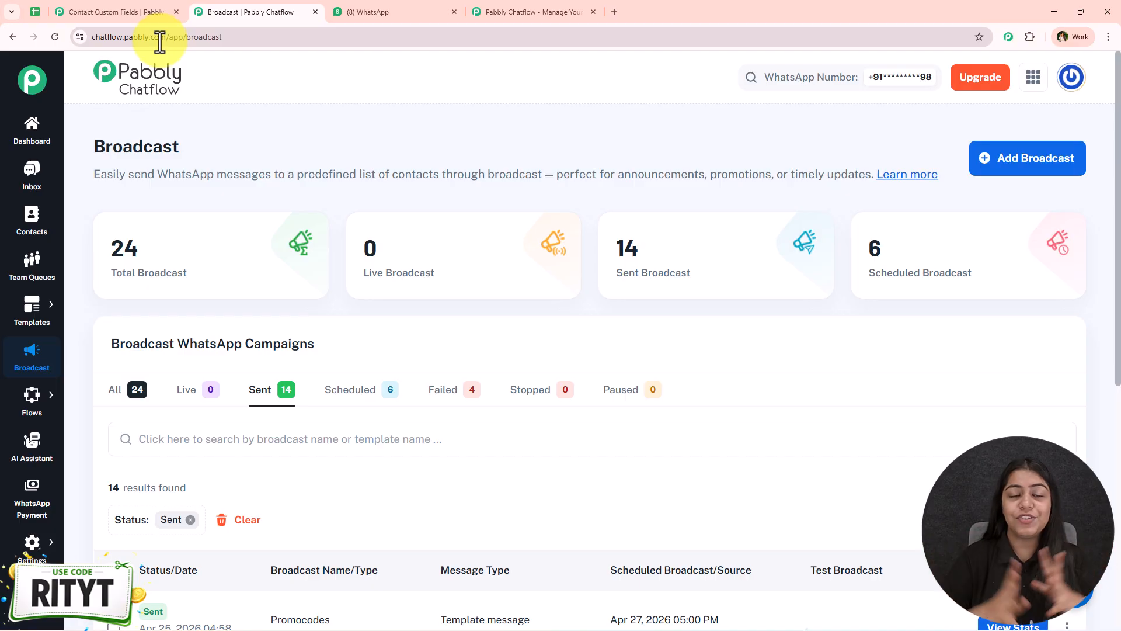